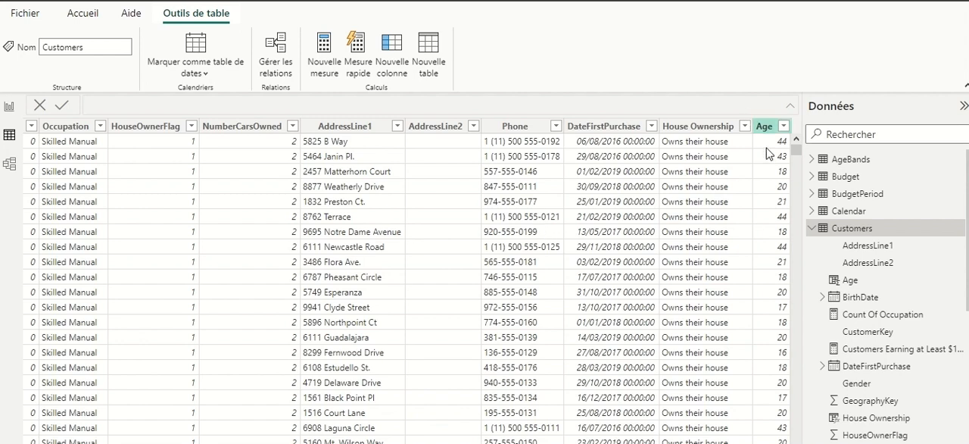
- Copy the Age column's entire formula and add a new calculated column to the Customers table
click(765, 126)
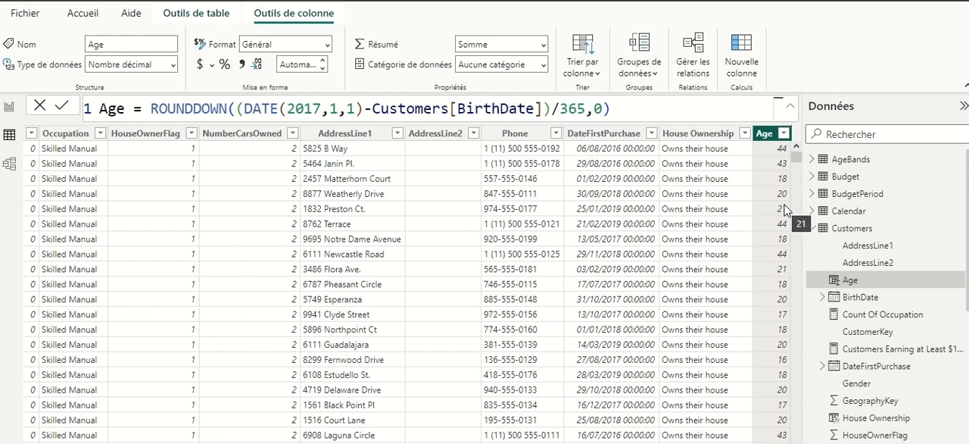
drag(626, 110, 97, 120)
key(ctrl+c)
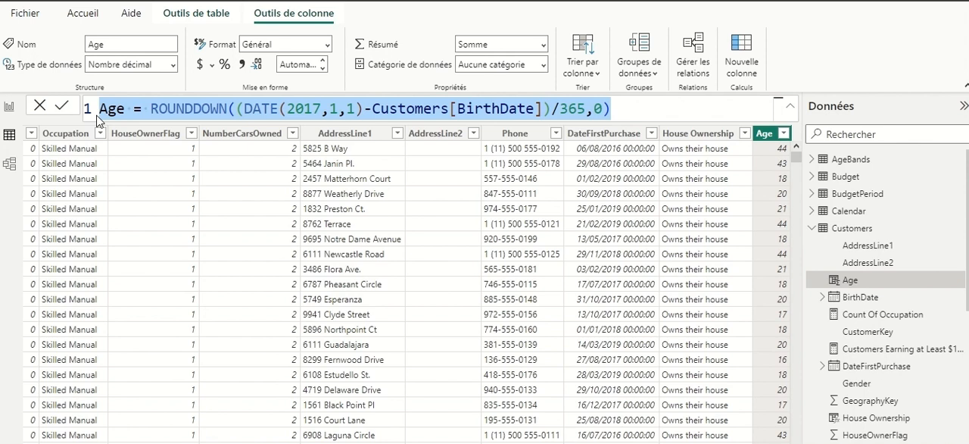
right_click(869, 232)
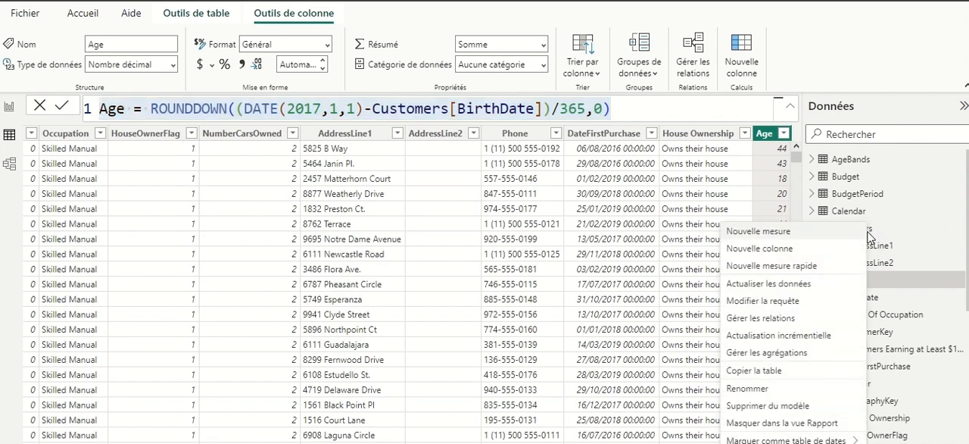
click(804, 252)
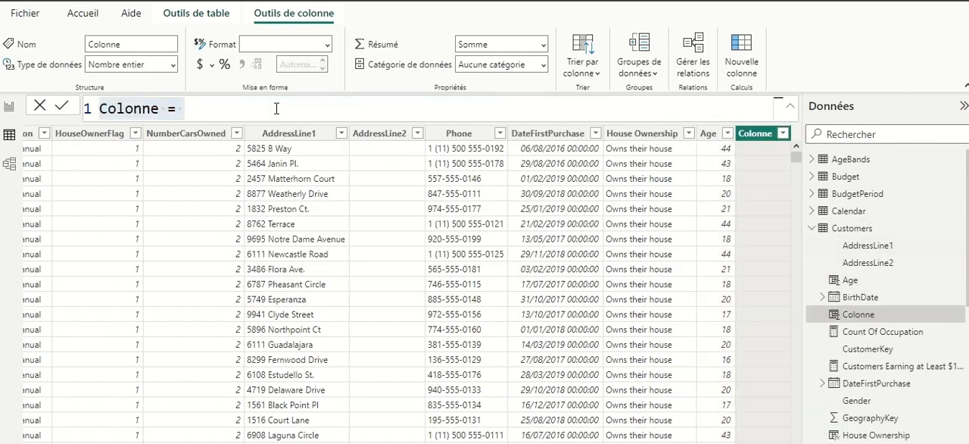
- Rename the new column in its formula from the default name to Age Group
click(160, 108)
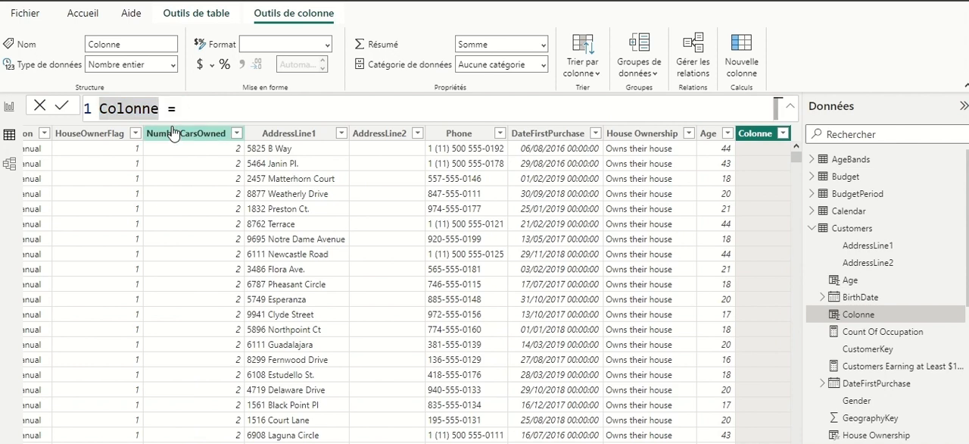
key(BackSpace)
key(BackSpace)
key(BackSpace)
key(BackSpace)
key(BackSpace)
key(BackSpace)
key(BackSpace)
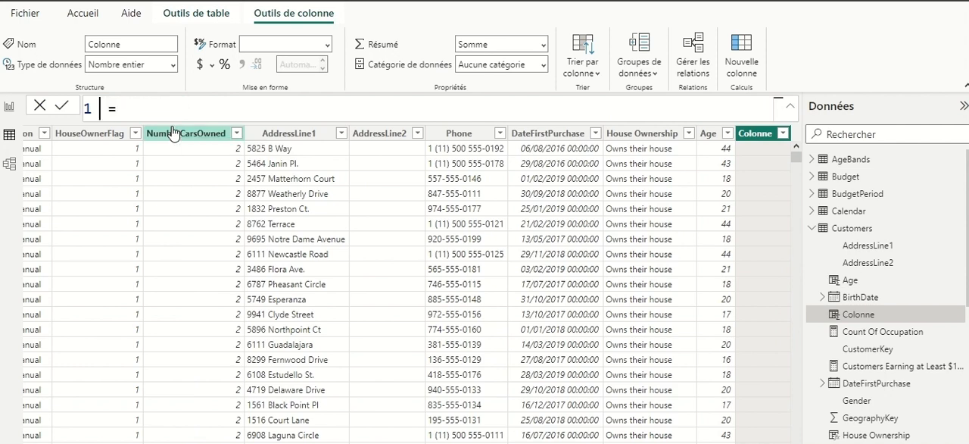
text(Age Gro )
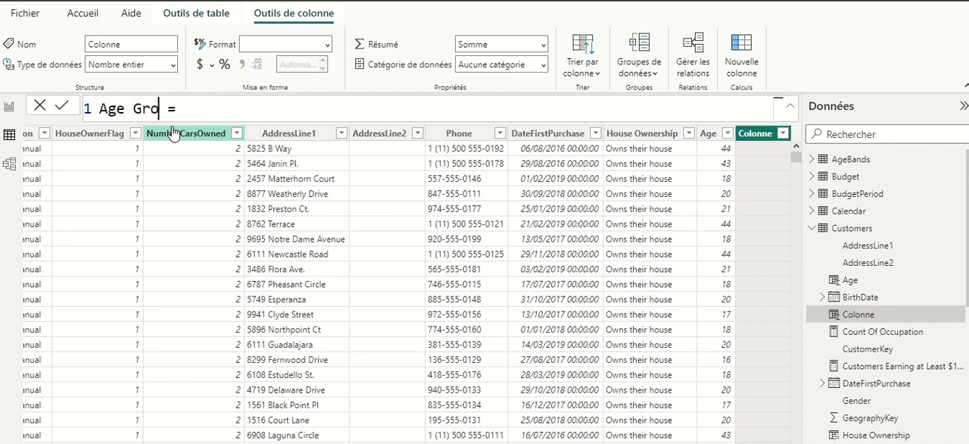
text(up)
- On a second formula line, define VAR Age = ROUNDDOWN((DATE(2017,1,1)-Customers[BirthDate])/365,0) by reusing the copied Age formula
click(226, 106)
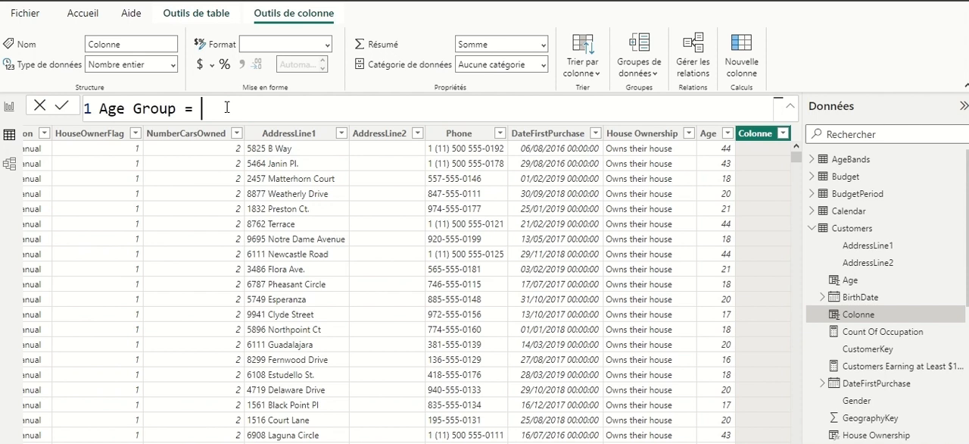
text(VAR)
double_click(200, 108)
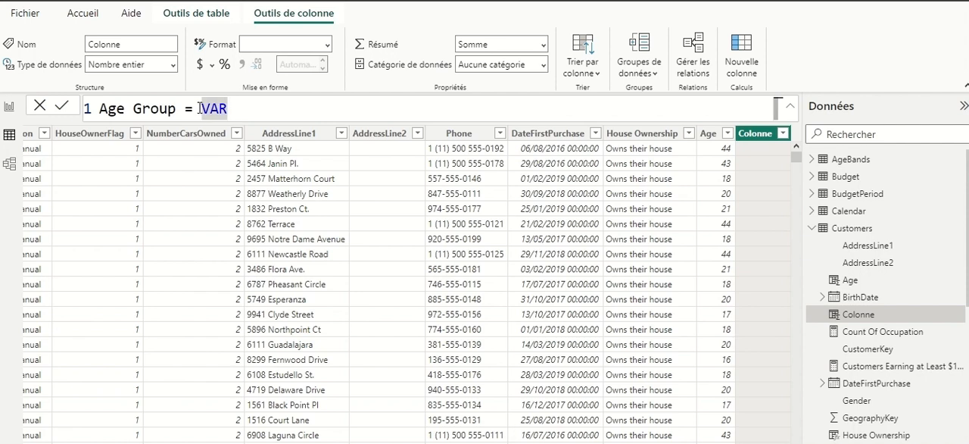
click(200, 108)
key(shift+Return)
click(140, 135)
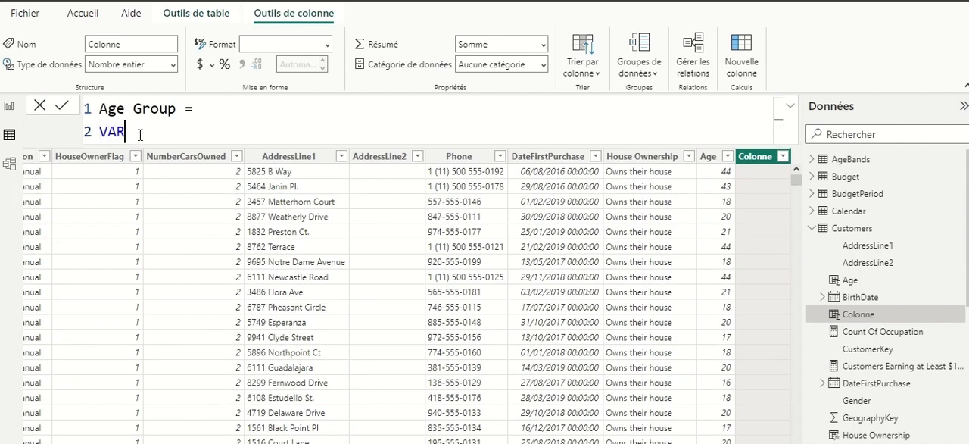
double_click(140, 135)
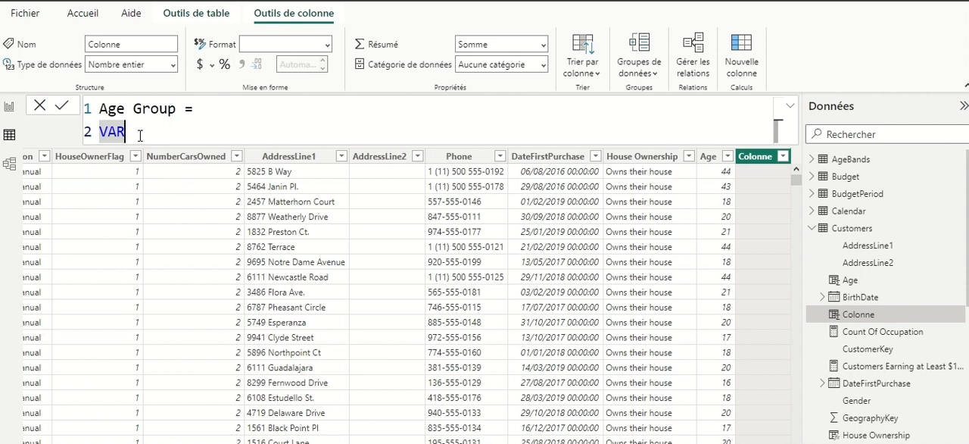
click(141, 135)
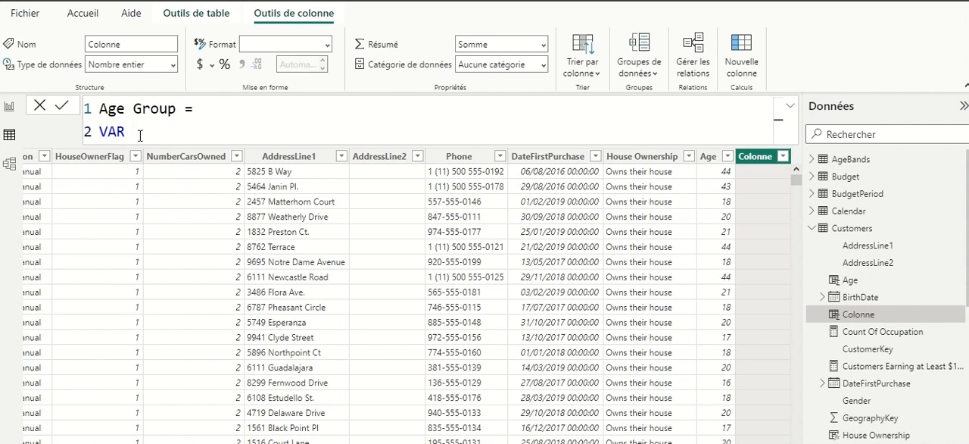
key(ctrl+v)
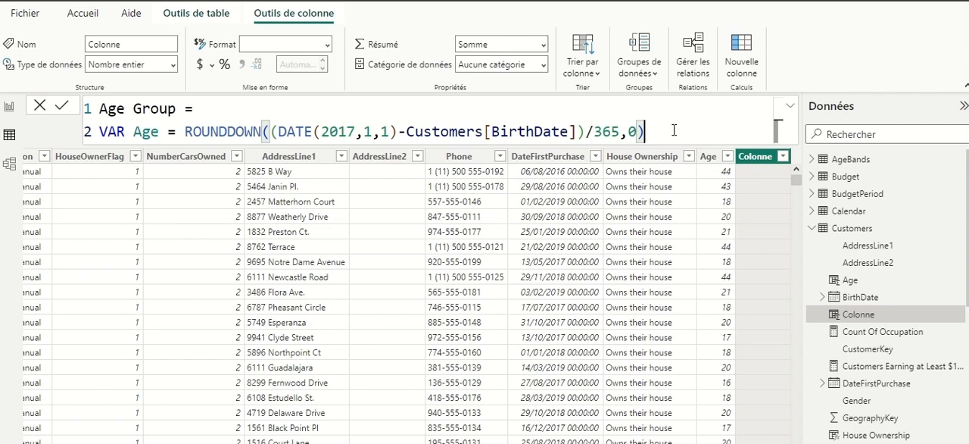
- Add a RETURN line below the Age variable and start a new line under it
key(shift+Return)
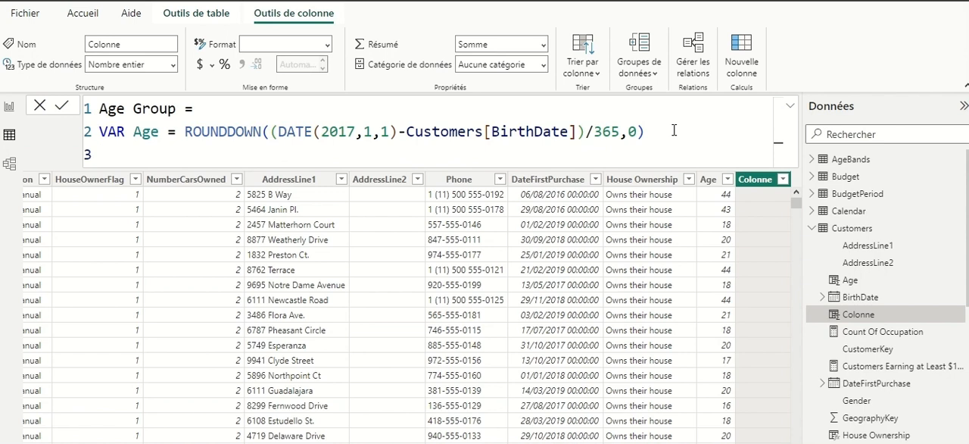
text(RETURN)
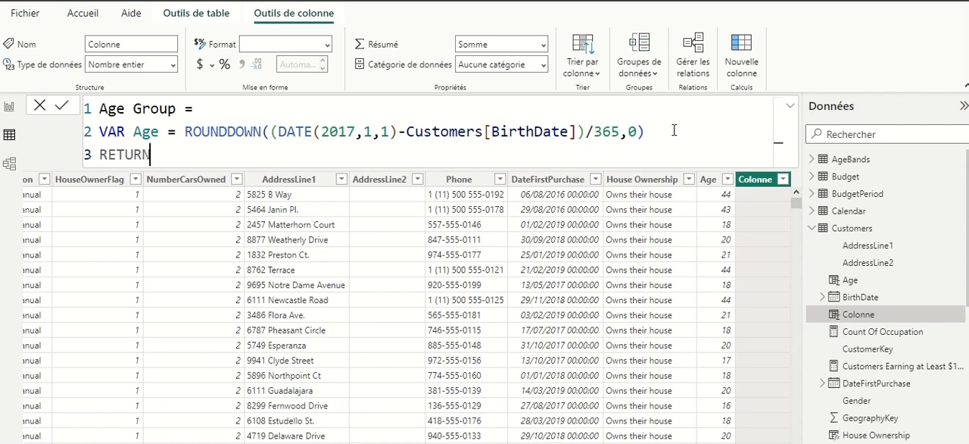
key(shift+Return)
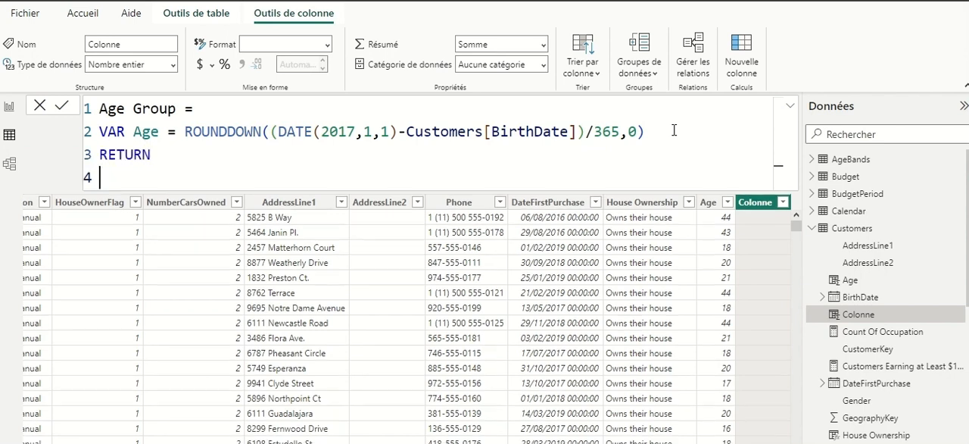
- Begin the returned expression with CALCULATE(VALUES(AgeBands[Band]), leaving it open for a filter argument
text(ca)
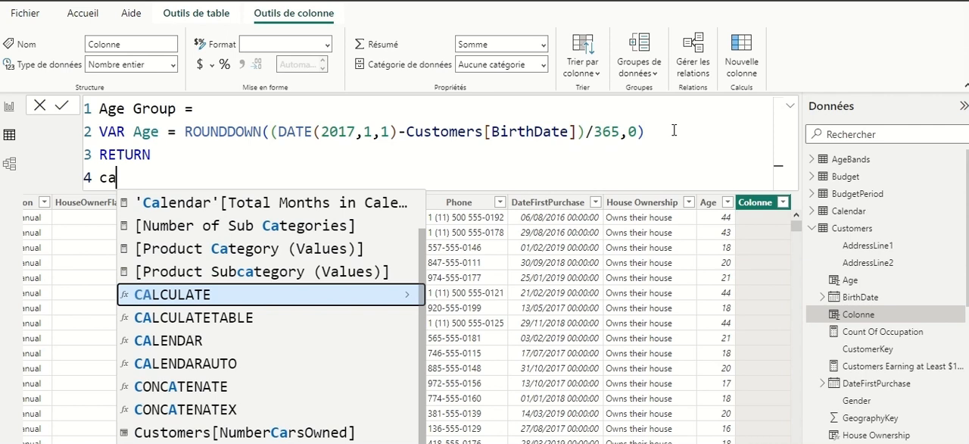
text(lcul)
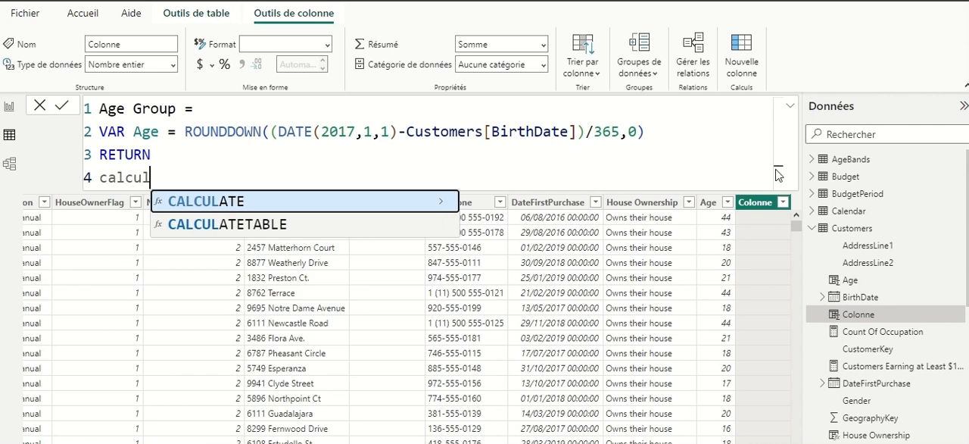
click(221, 203)
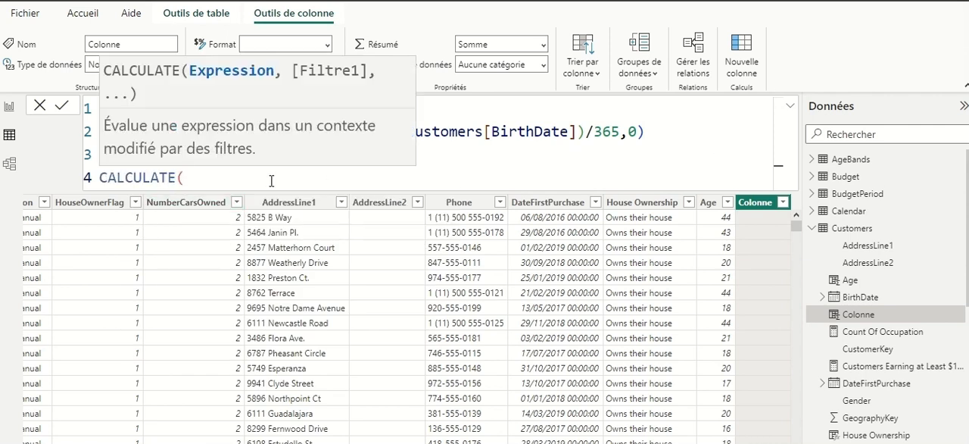
text(valu)
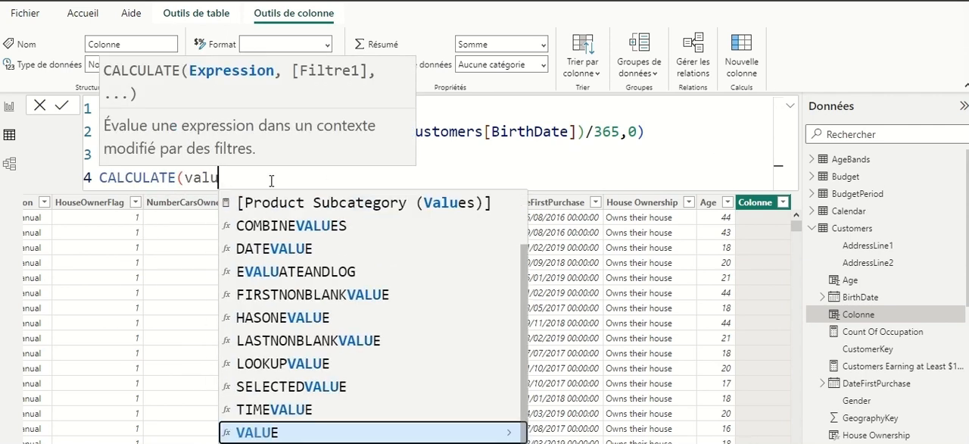
click(277, 443)
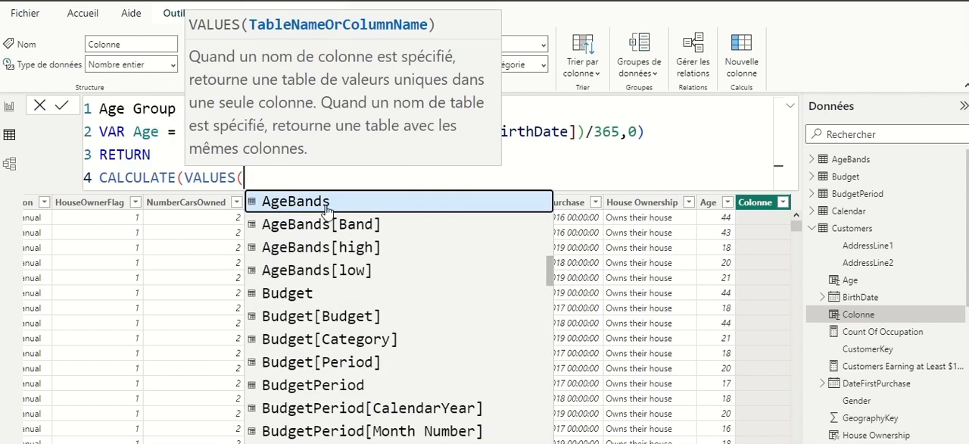
text(age)
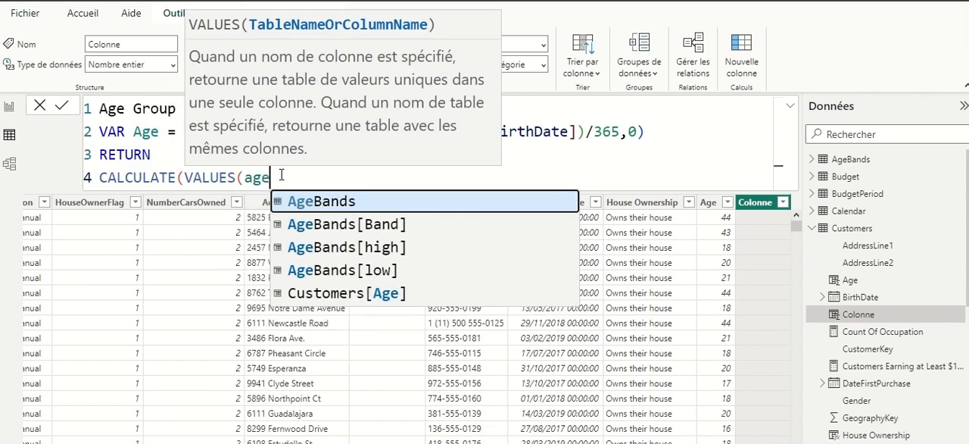
click(397, 226)
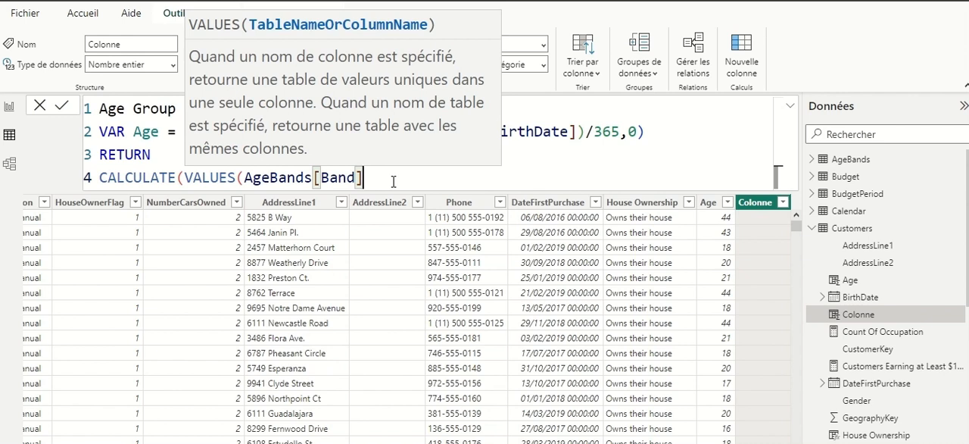
text(,)
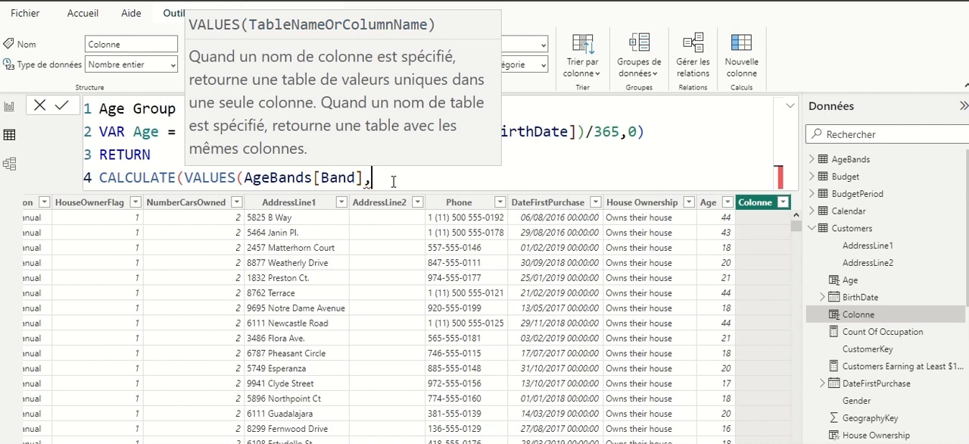
key(BackSpace)
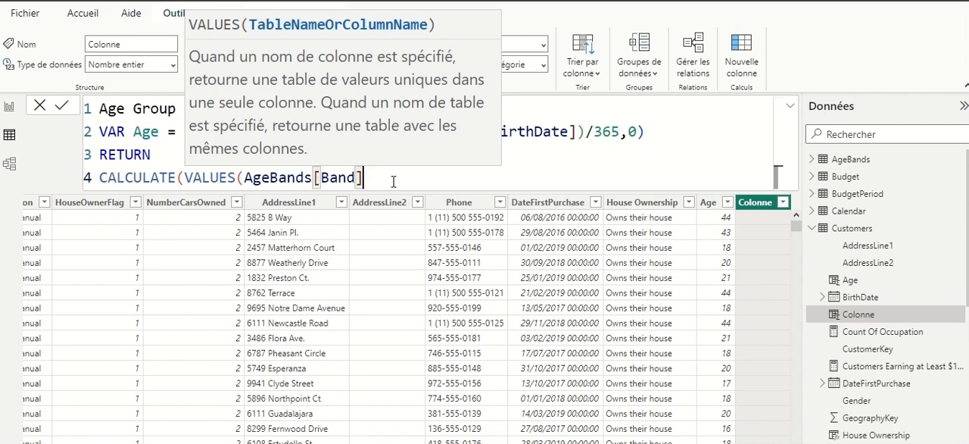
text())
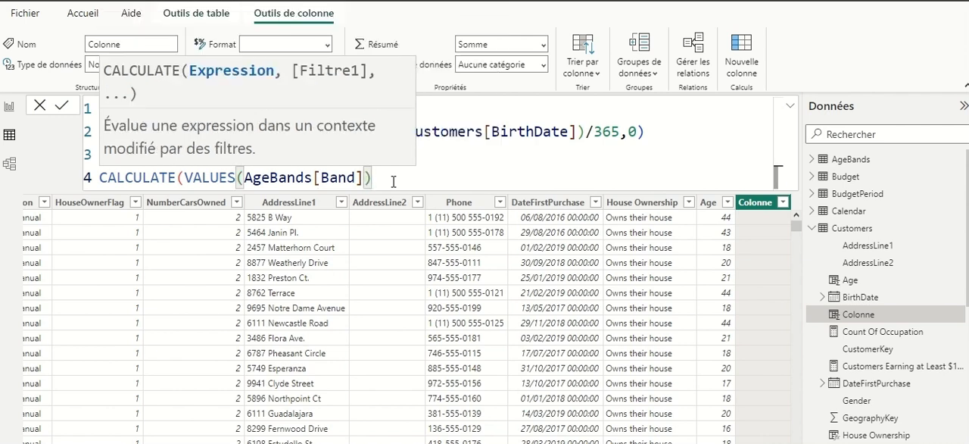
text(,)
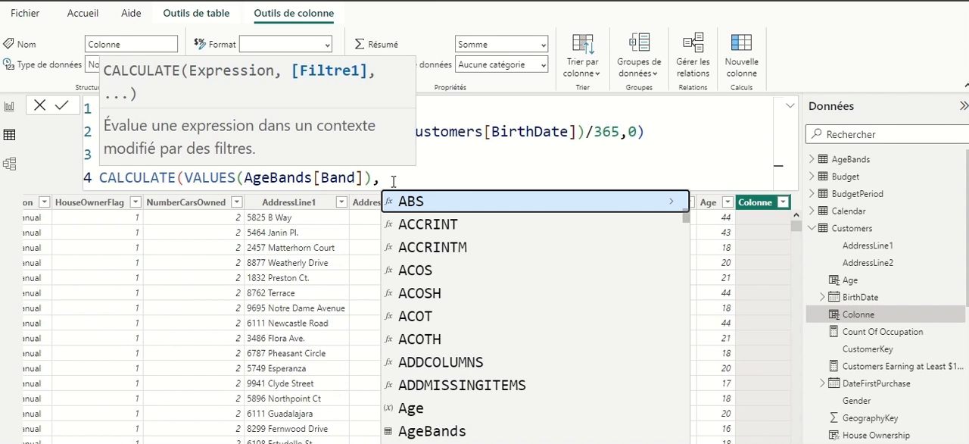
- On a new line, add FILTER(AgeBands, as the filter argument of CALCULATE
key(shift+Return)
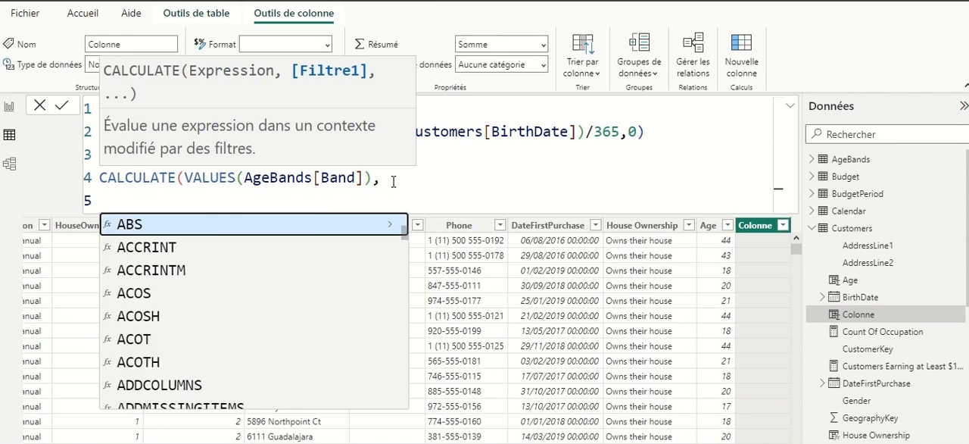
text(fil)
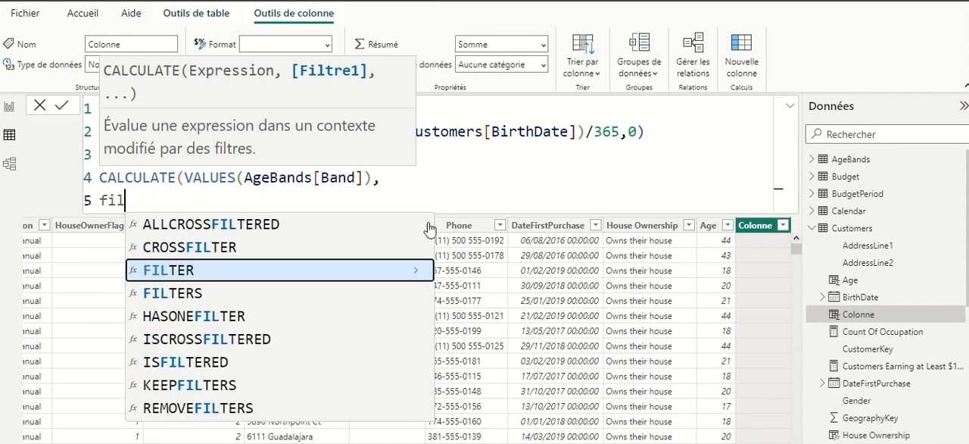
click(178, 269)
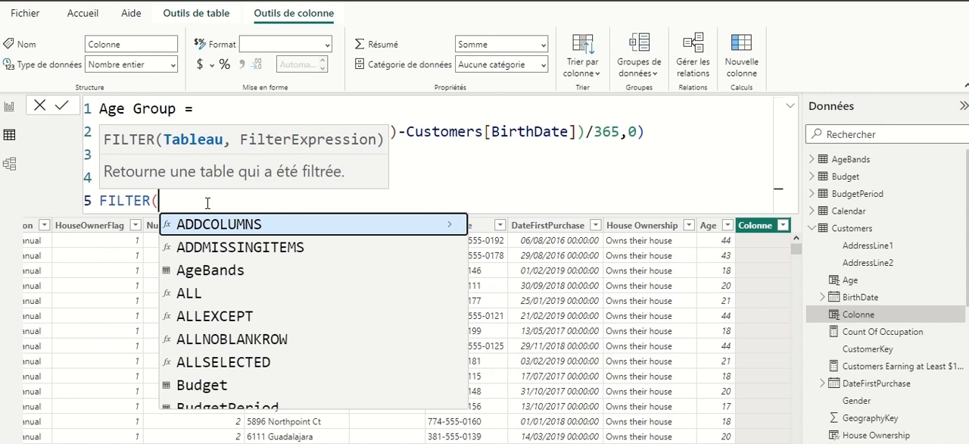
text(ag)
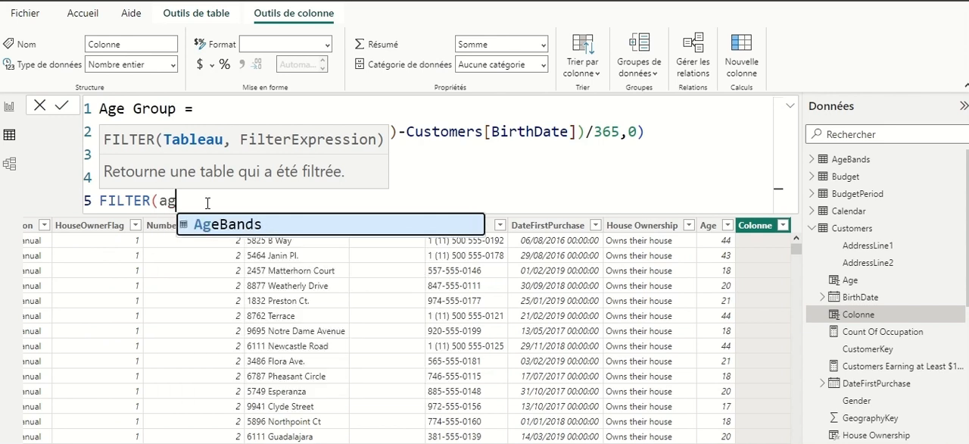
click(259, 225)
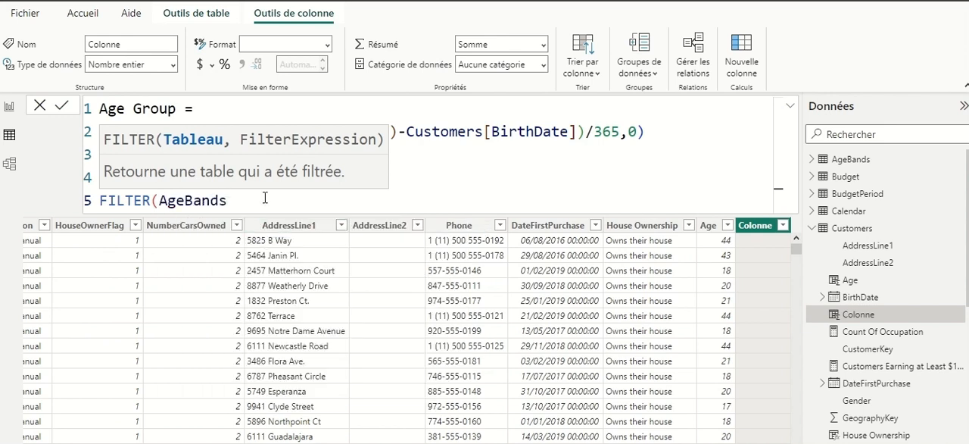
text(,)
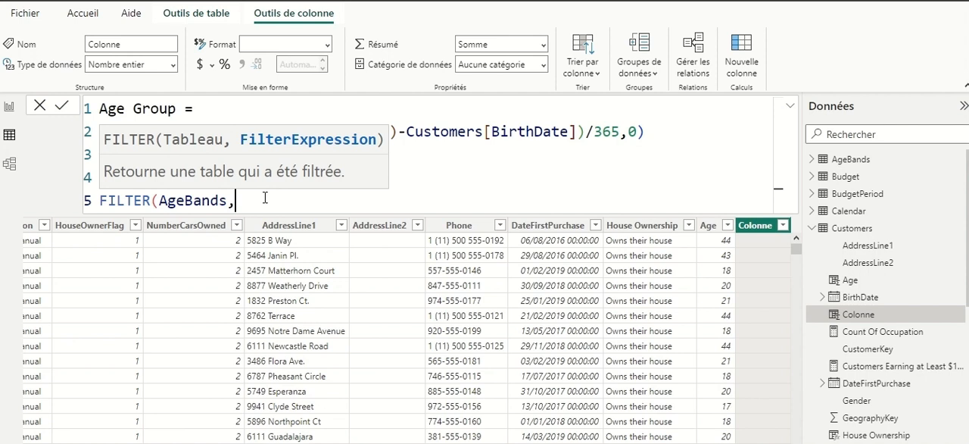
- On a new line, start the FILTER condition with Age>=AgeBands[low]
key(shift+Return)
text(age)
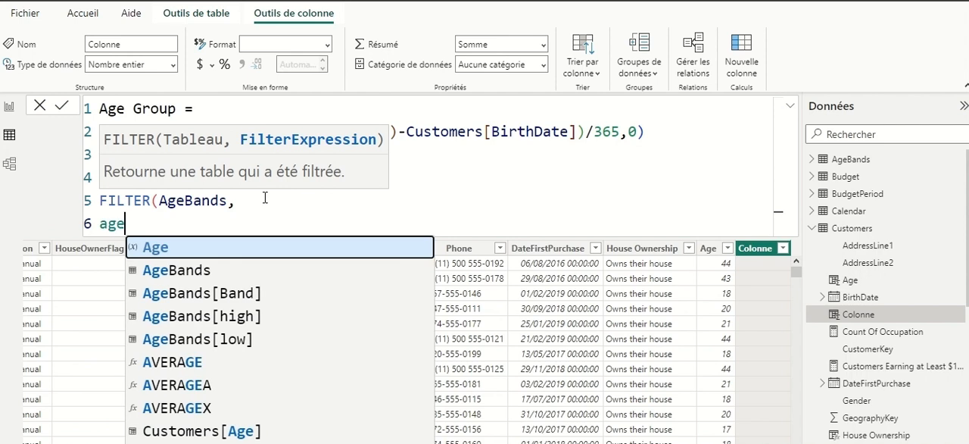
key(Tab)
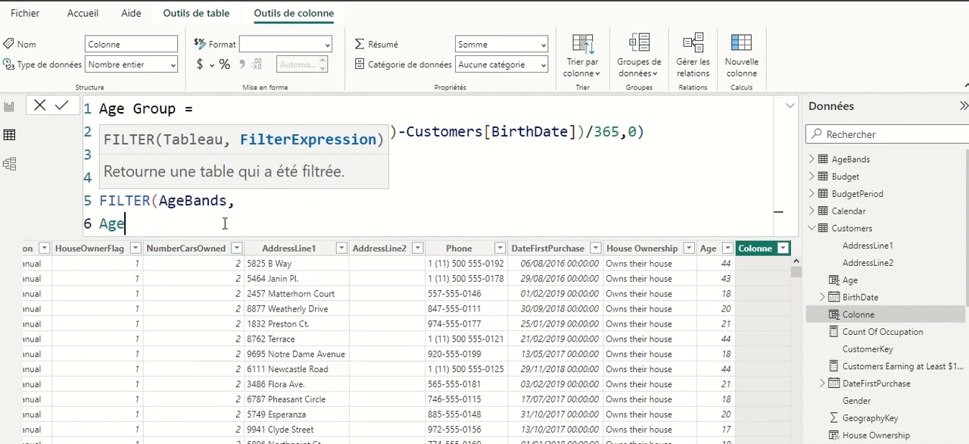
text(>=ag)
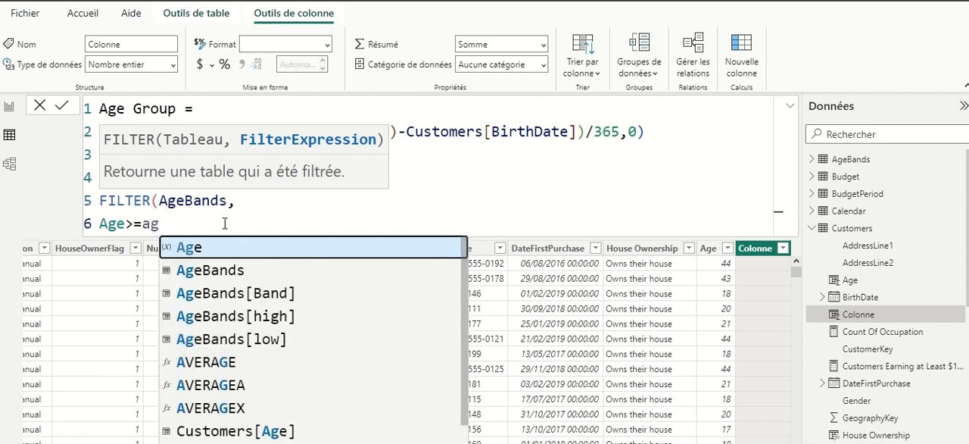
click(275, 333)
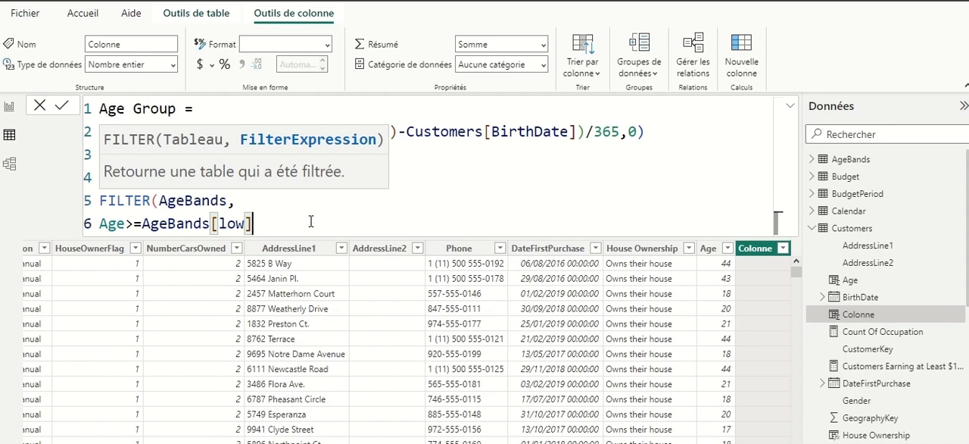
- Add the second FILTER condition && Age<AgeBands[high] on a new line
key(shift+Return)
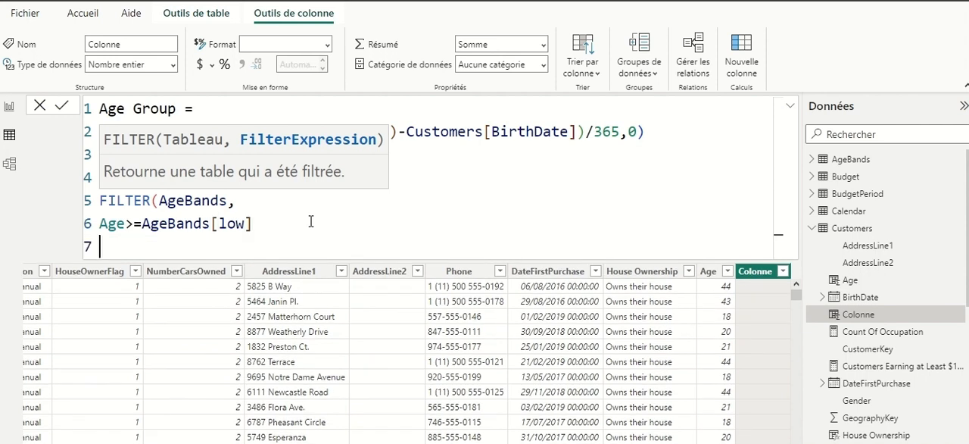
text(&&age)
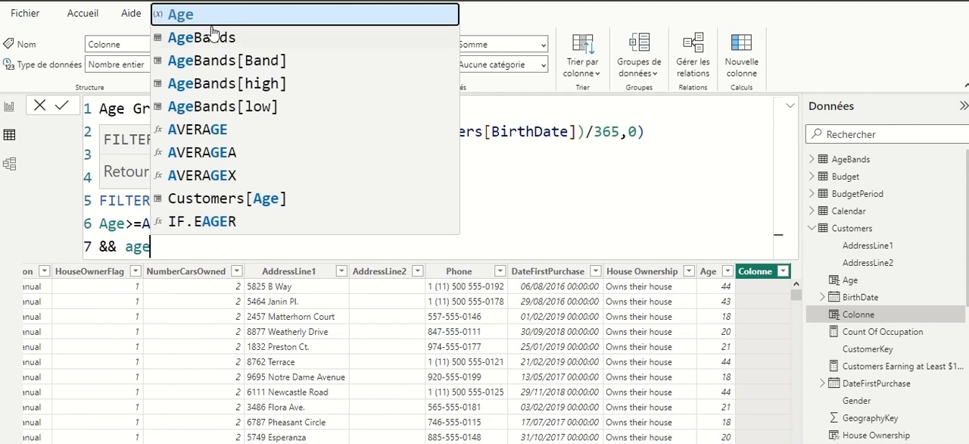
click(204, 23)
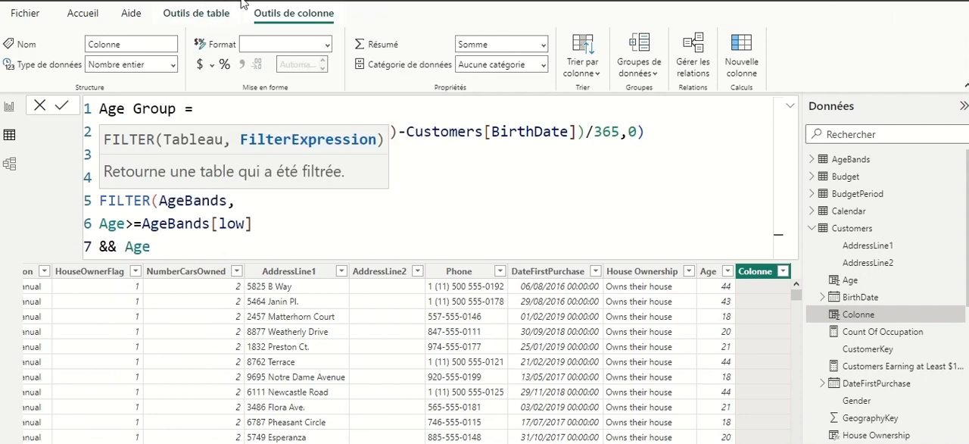
text(<age)
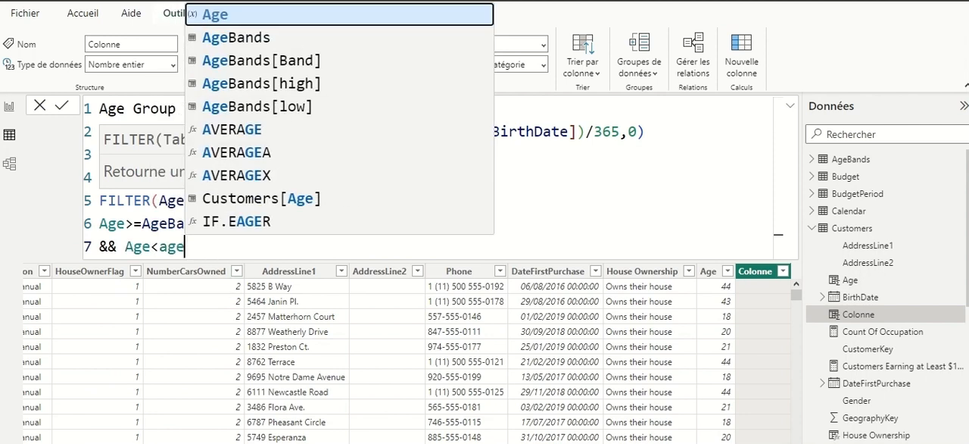
click(310, 85)
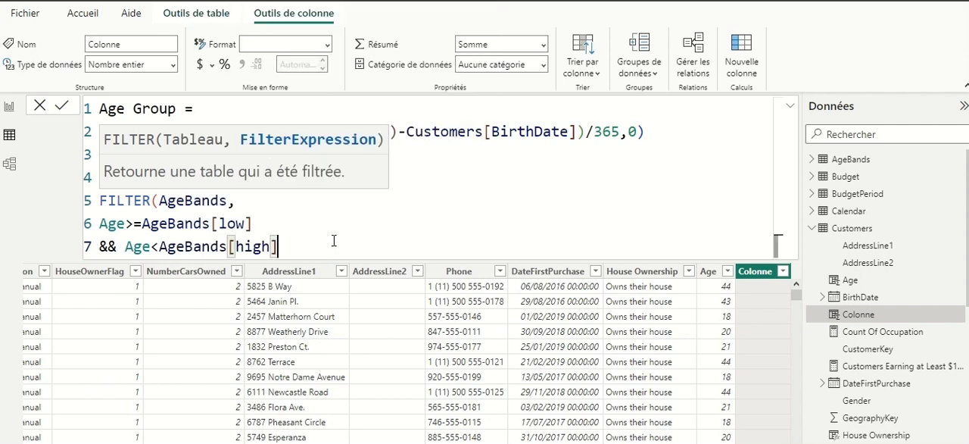
- Close the FILTER and CALCULATE functions and commit the Age Group column formula
text())
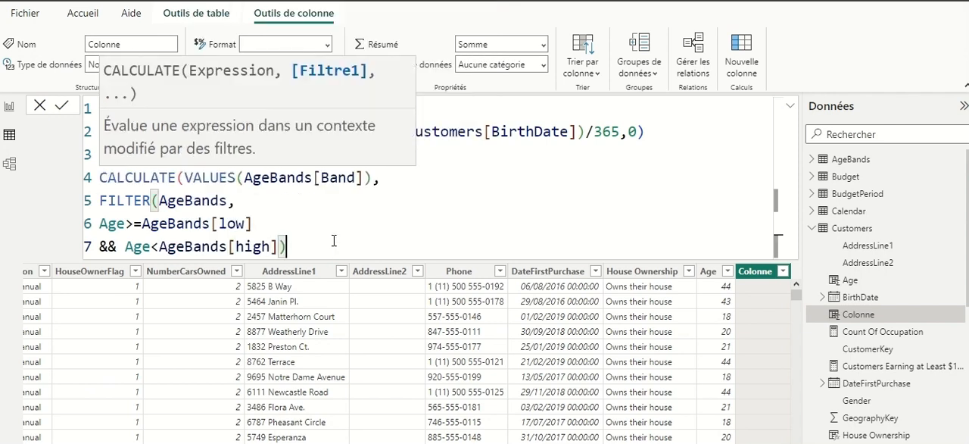
text())
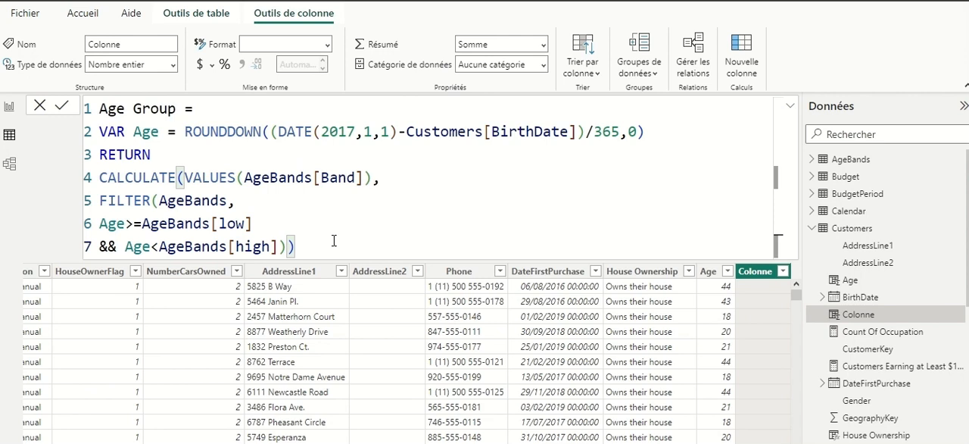
key(Return)
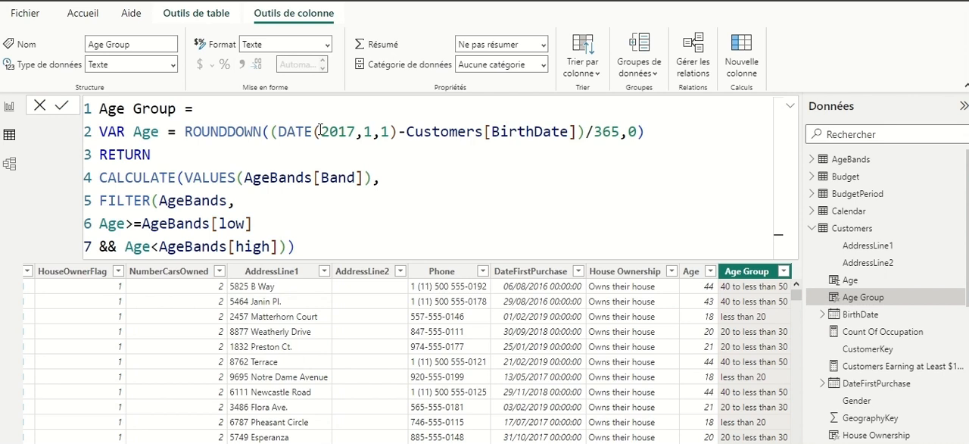
drag(287, 131, 543, 133)
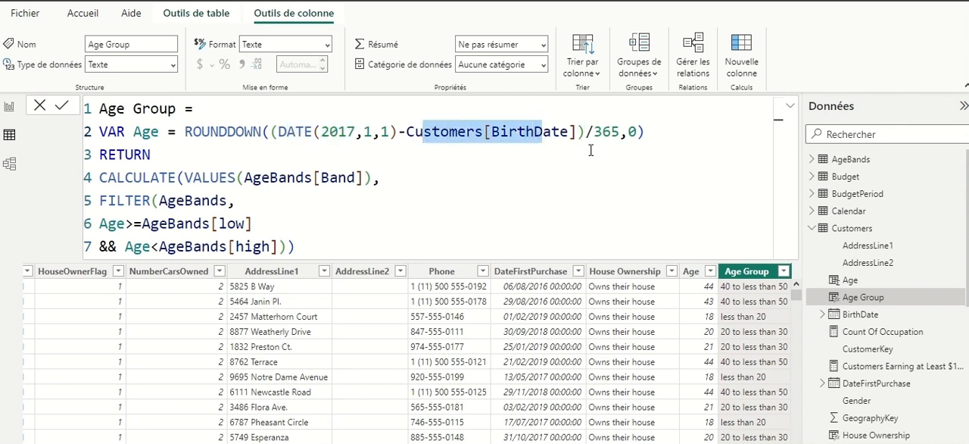
drag(587, 131, 338, 133)
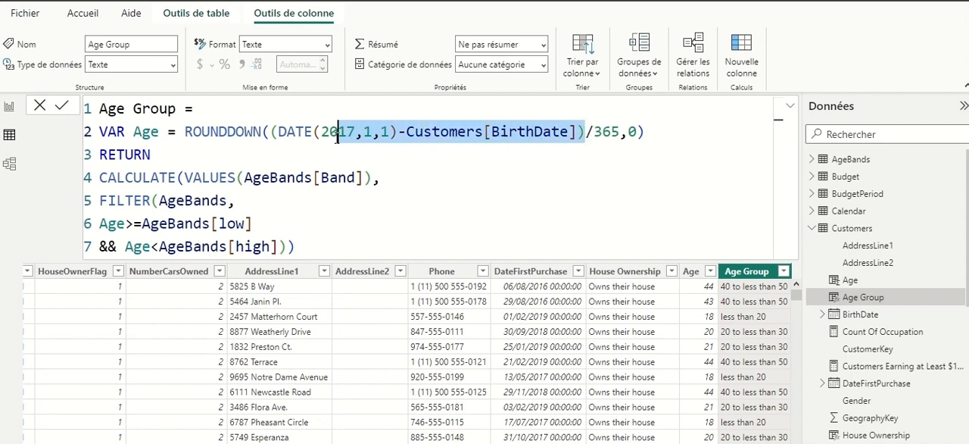
click(588, 133)
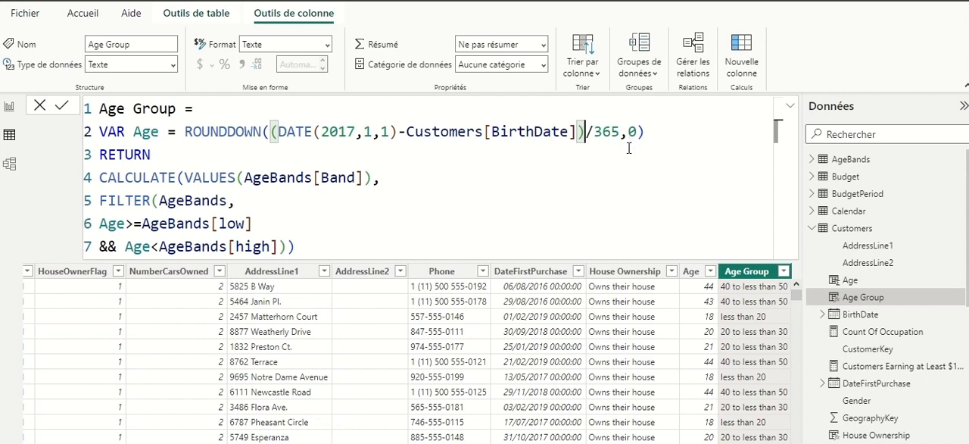
- Rename the Age variable to AgeIndays and remove the division by 365 from its ROUNDDOWN expression
click(161, 134)
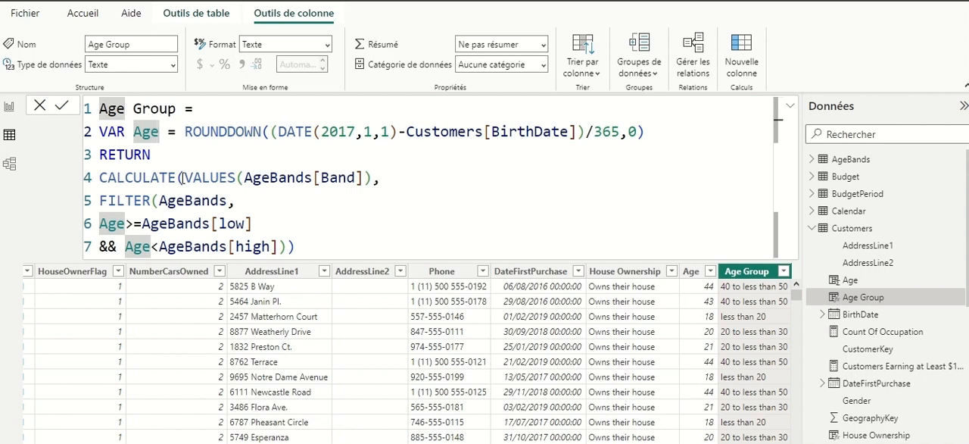
text(Inday)
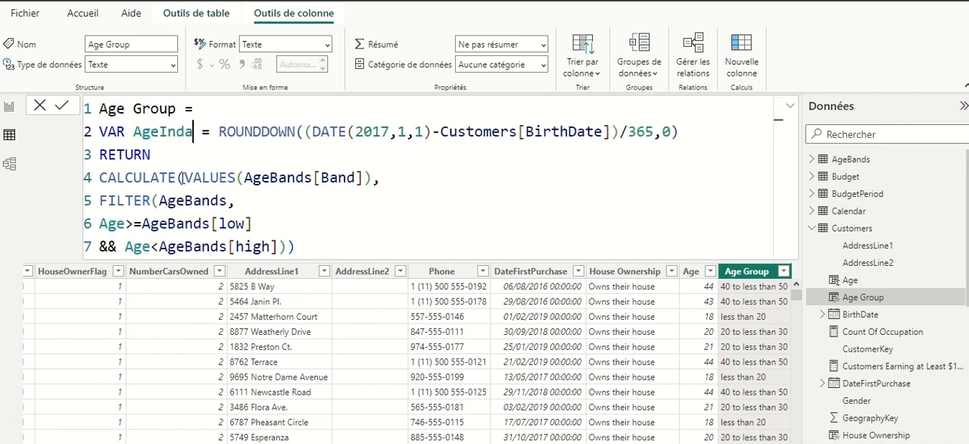
text(s)
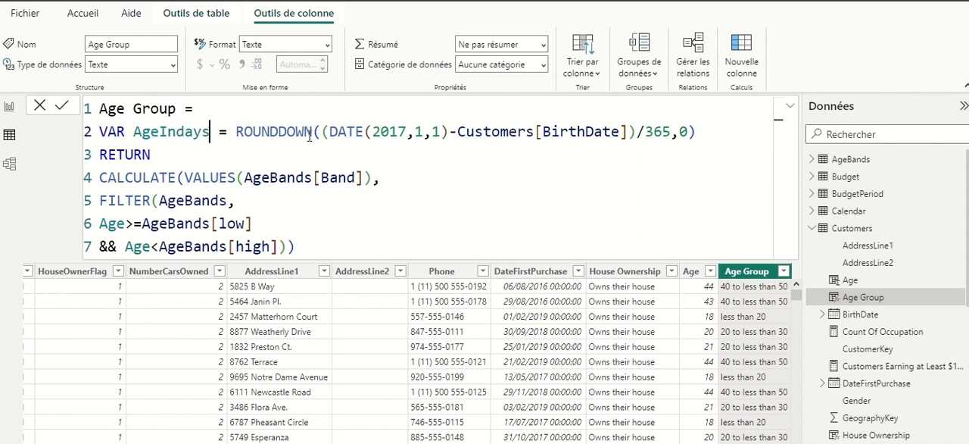
click(672, 132)
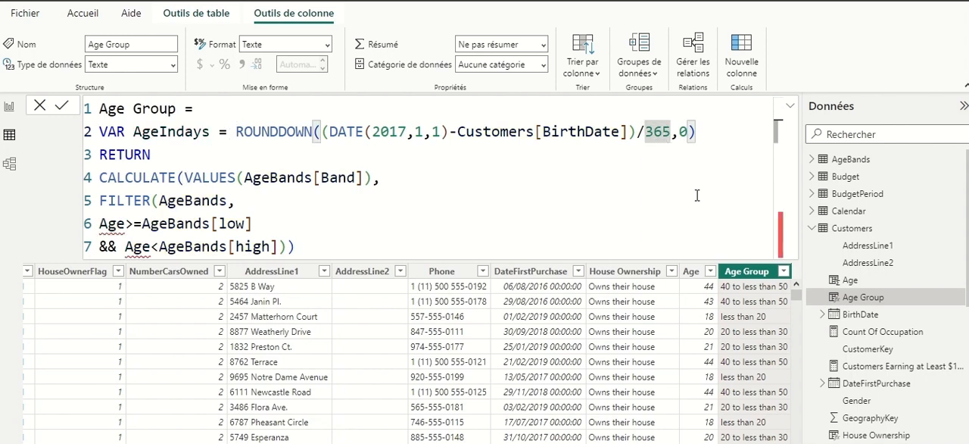
key(BackSpace)
key(BackSpace)
key(BackSpace)
key(BackSpace)
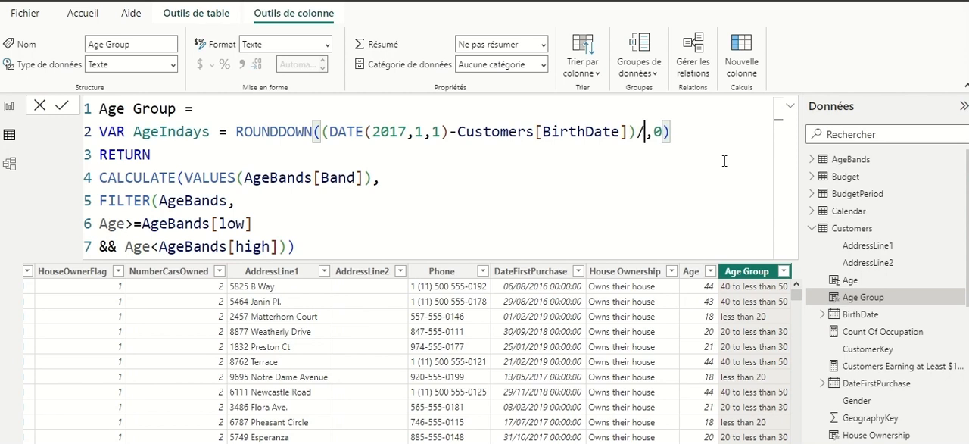
- Below AgeIndays, define VAR AGE = AgeIndays/365 on a new line and commit the formula
click(674, 131)
key(Return)
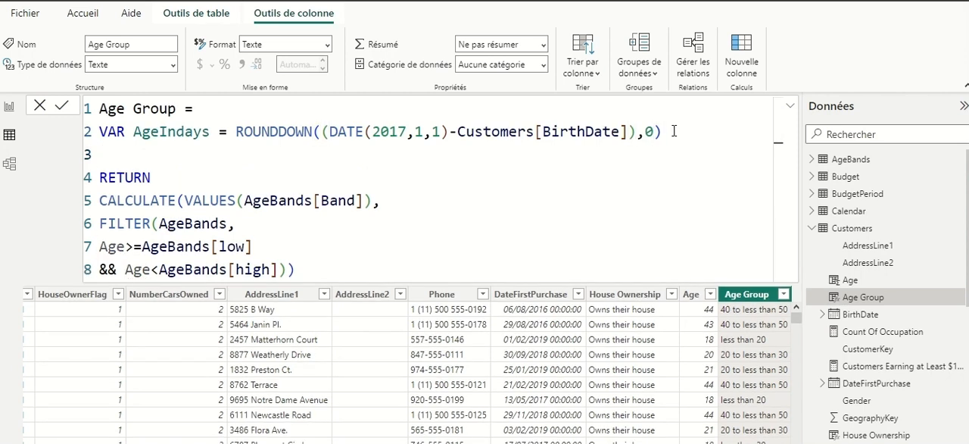
text(VAR AGE)
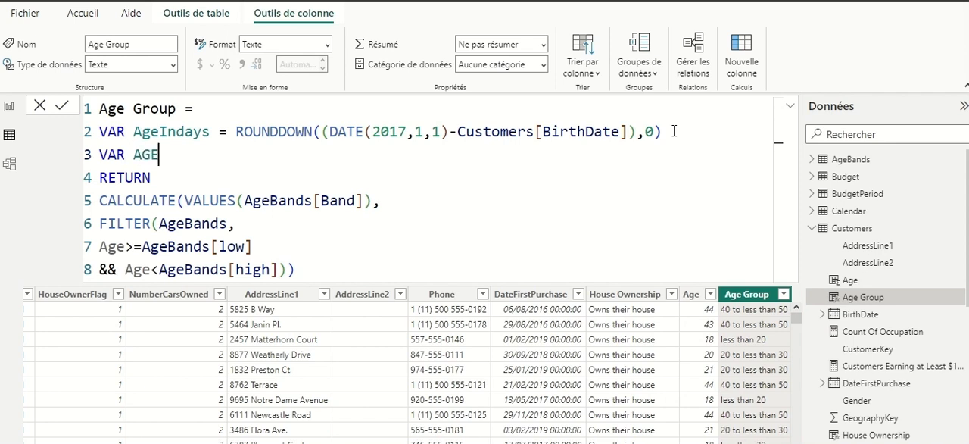
text( = age)
key(Tab)
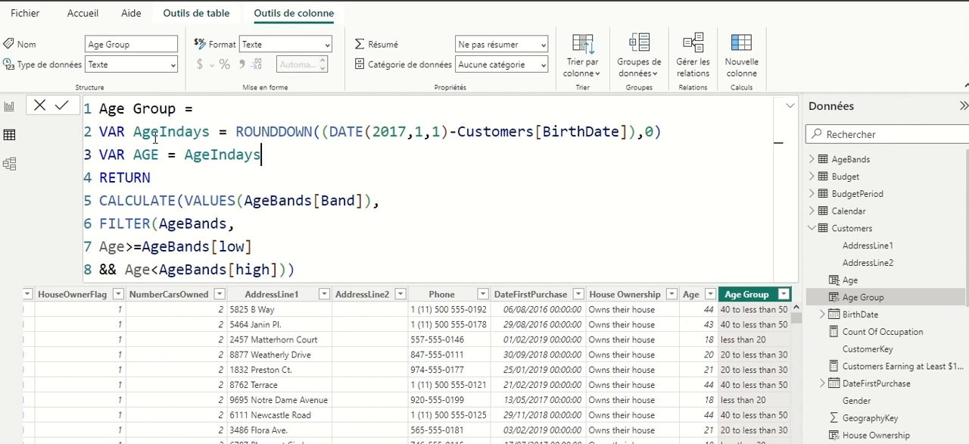
text(/365)
key(Return)
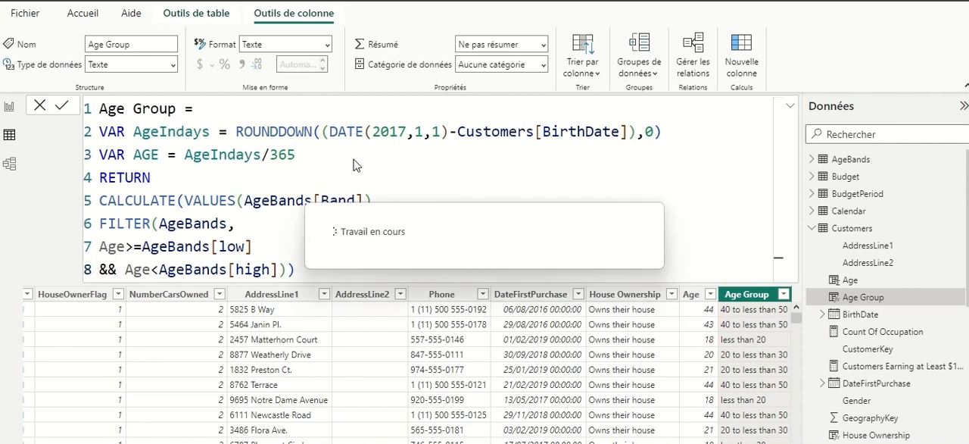
- Start a third variable, VAR BandsTable =, on a new line below the AGE variable
double_click(312, 155)
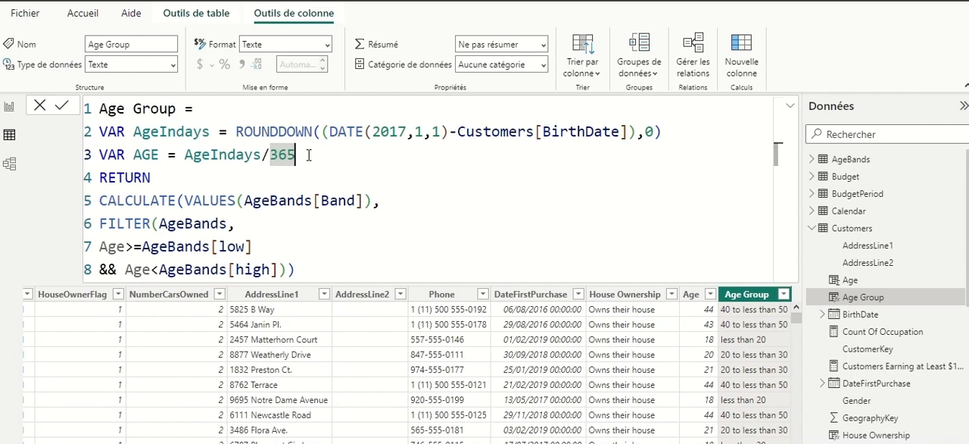
key(Return)
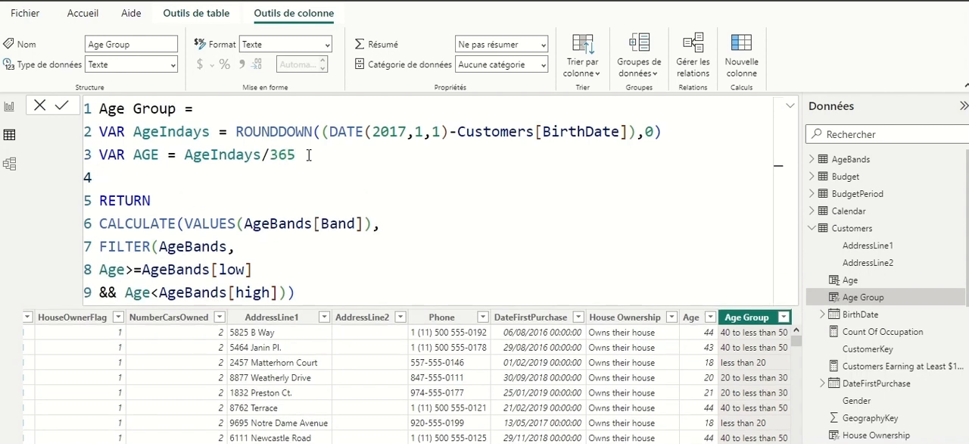
text(VAR)
text(Bands)
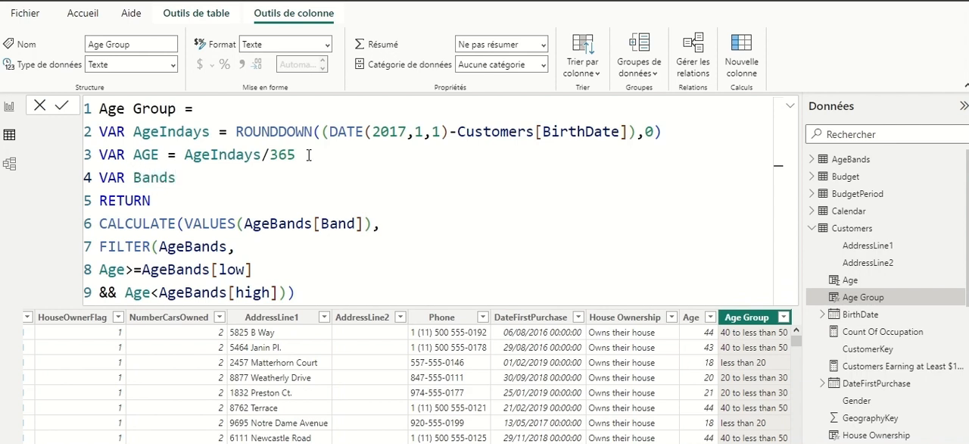
text(Table =)
- Move the whole FILTER(AgeBands, ...) expression out of CALCULATE into the BandsTable variable definition
drag(288, 293, 99, 251)
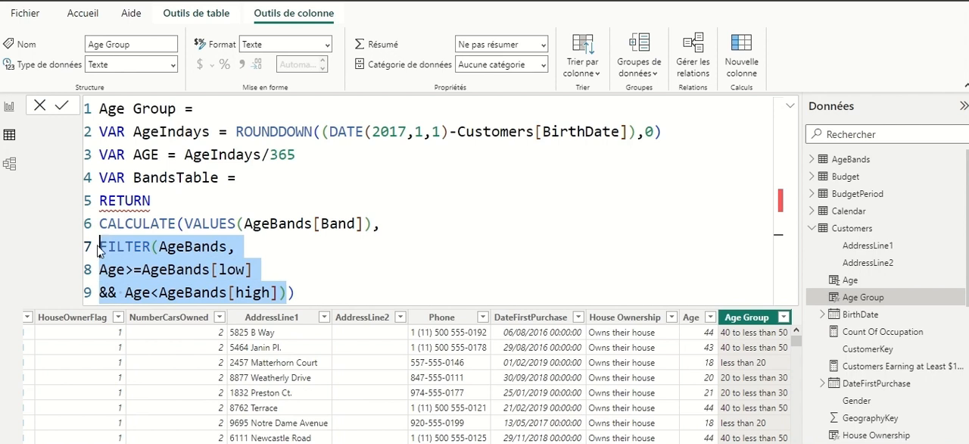
key(ctrl+x)
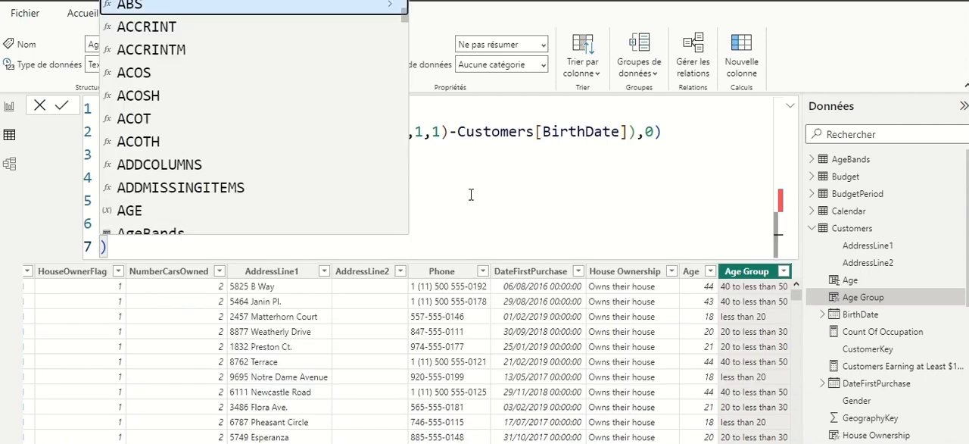
click(256, 178)
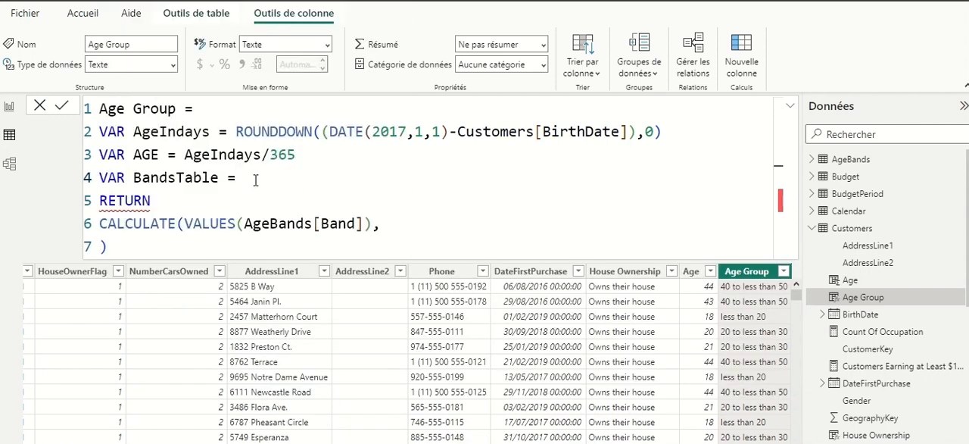
key(ctrl+v)
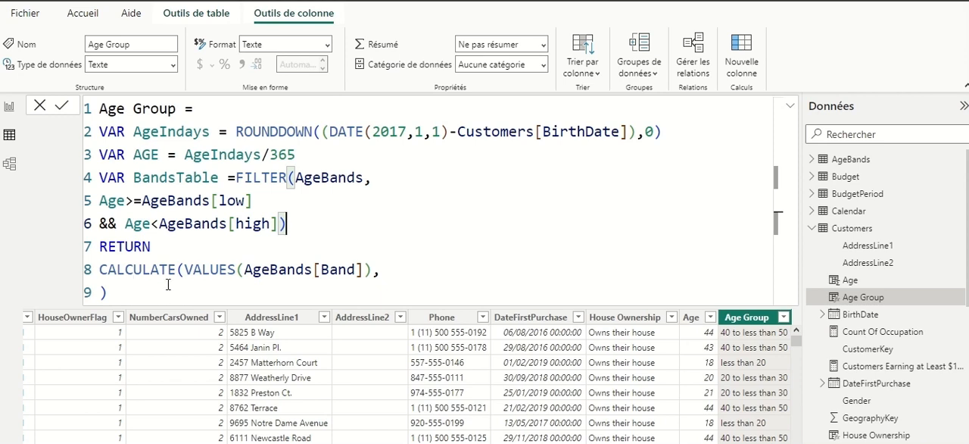
- Remove the leftover closing parenthesis from line 9 and complete line 8 as CALCULATE(VALUES(AgeBands[Band]),BandsTable)
click(388, 276)
click(131, 291)
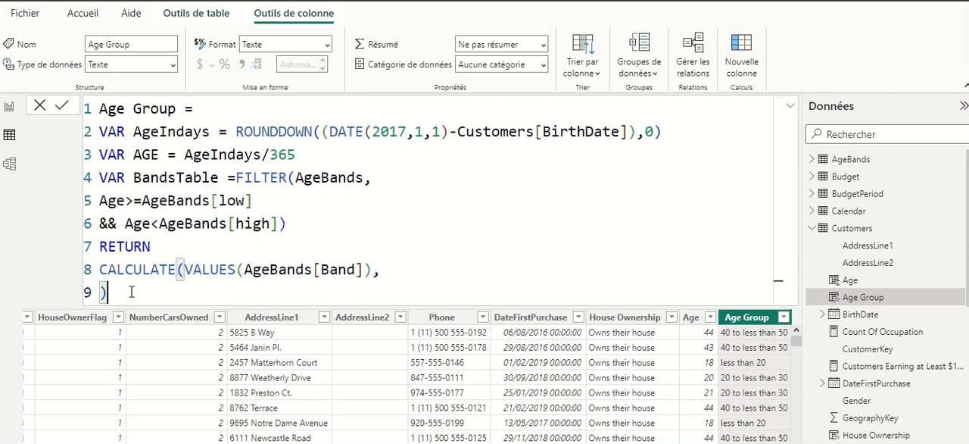
key(BackSpace)
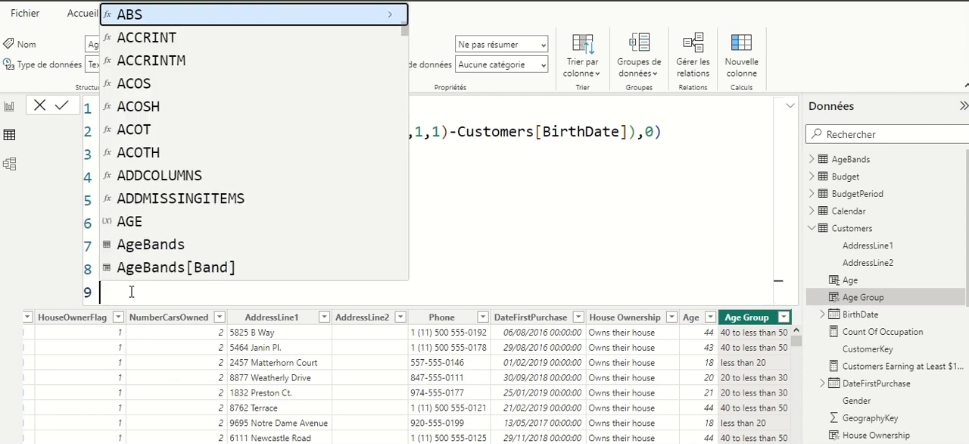
click(424, 267)
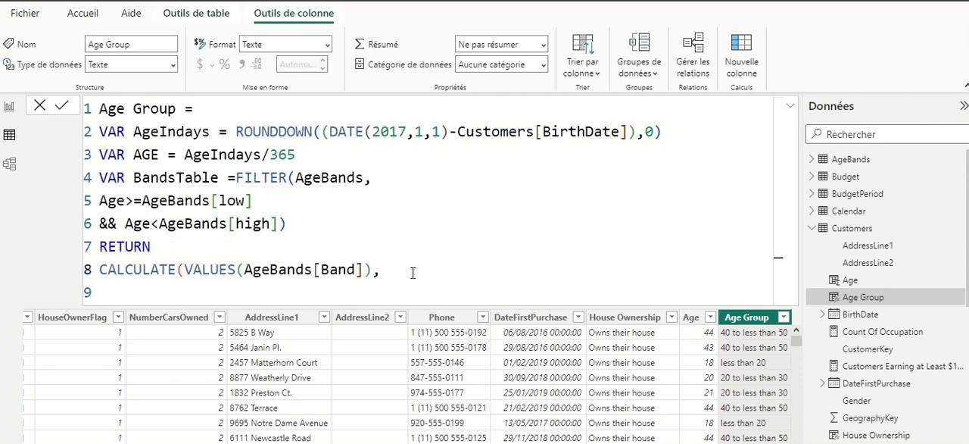
key(BackSpace)
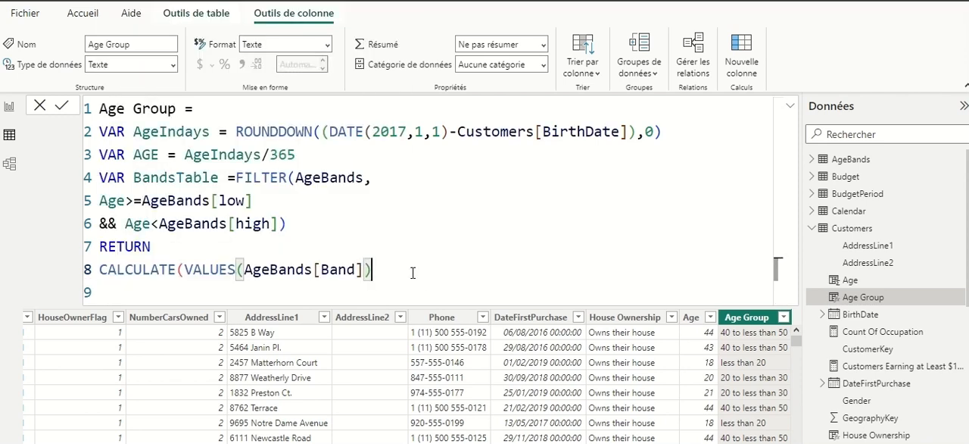
text(,)
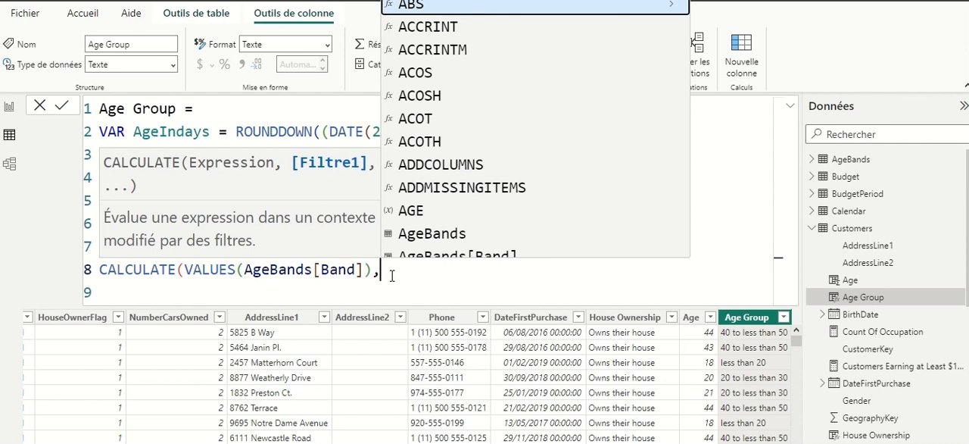
text(tab)
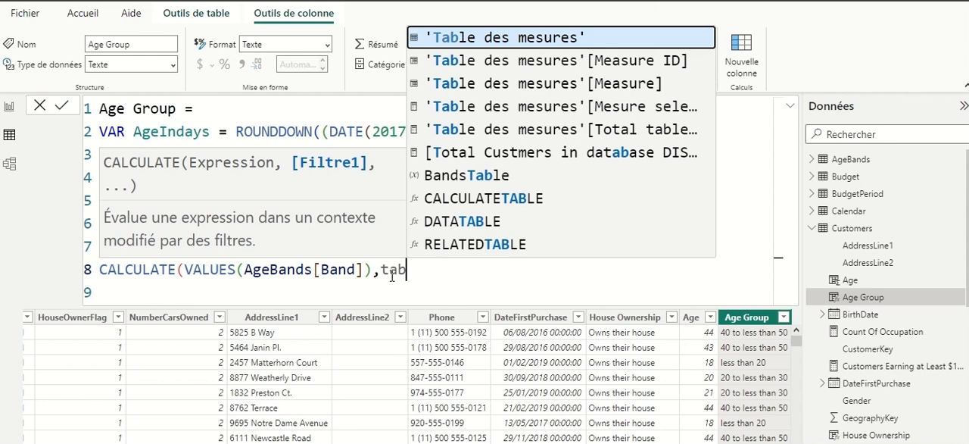
click(480, 175)
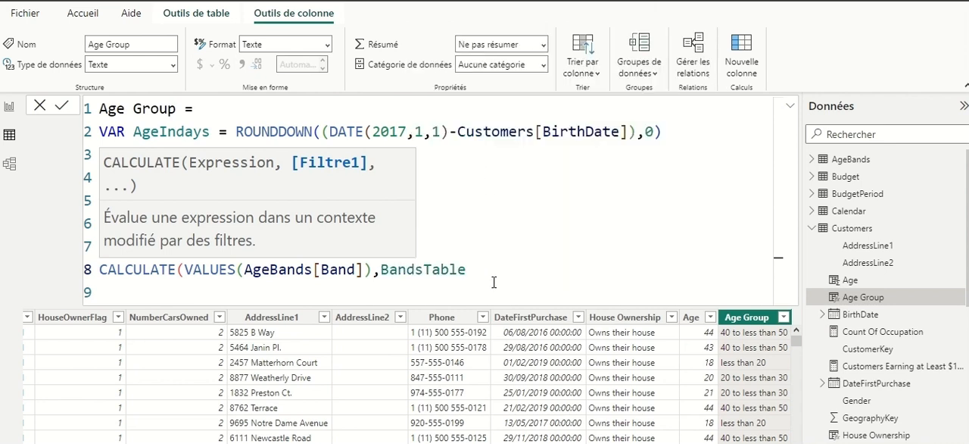
text())
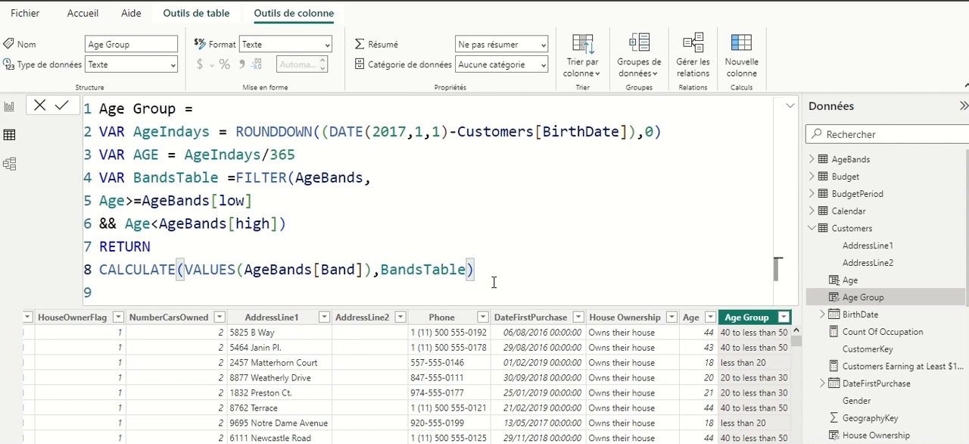
key(shift+Return)
text())
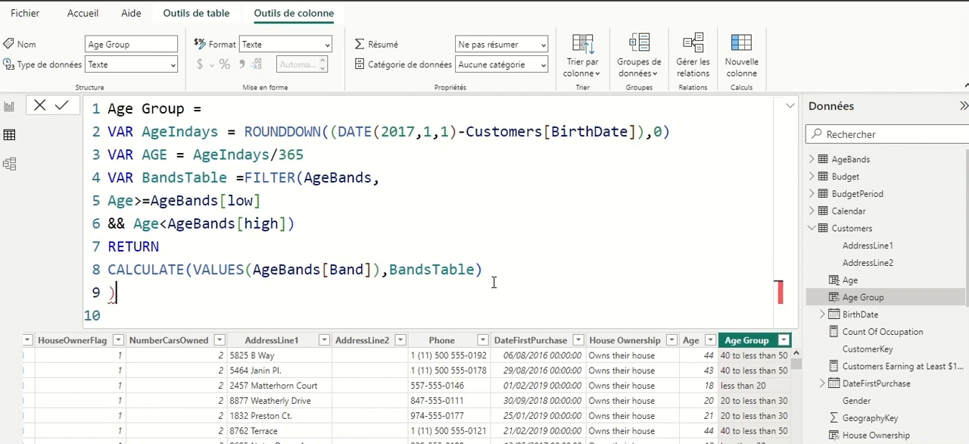
key(BackSpace)
key(BackSpace)
key(BackSpace)
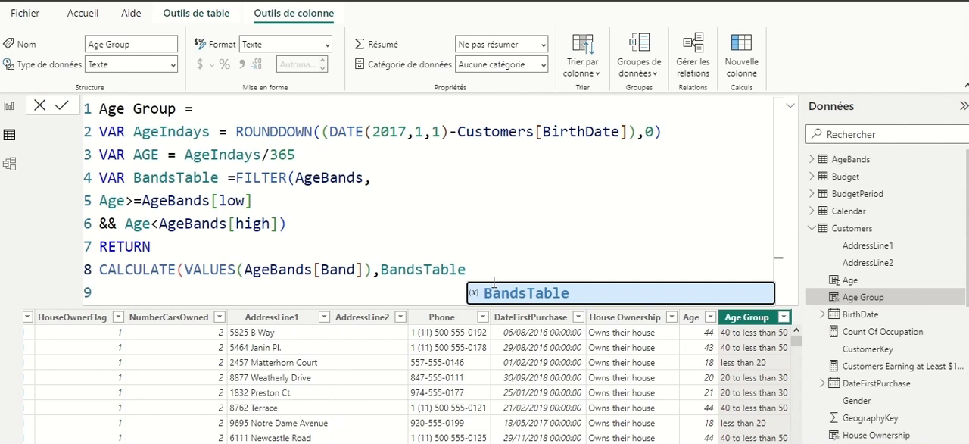
text())
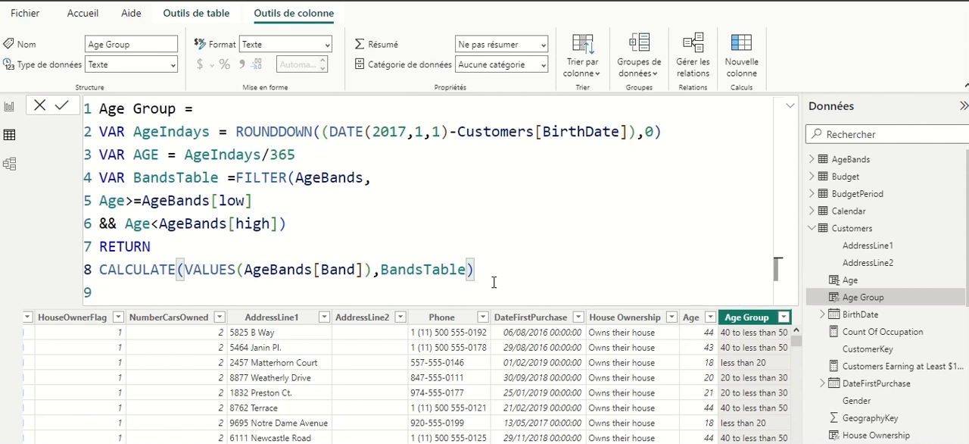
- Commit the Age Group formula and collapse the data pane and formula bar to give the Customers table more room
key(Return)
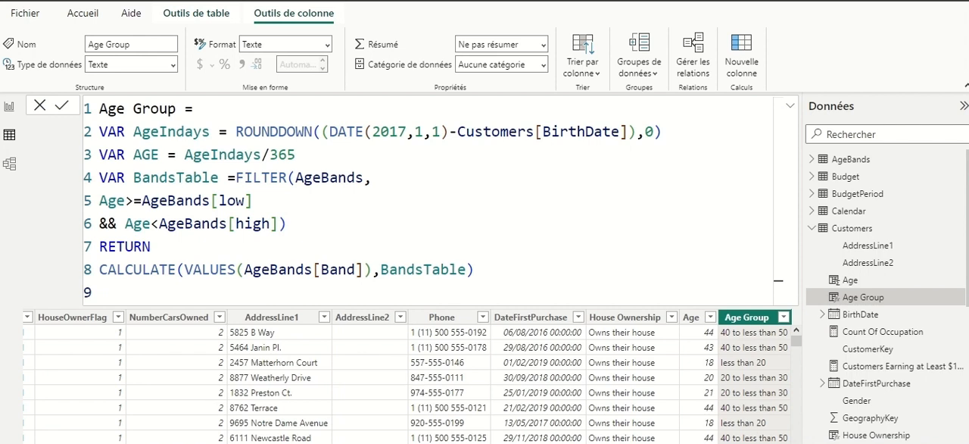
click(963, 108)
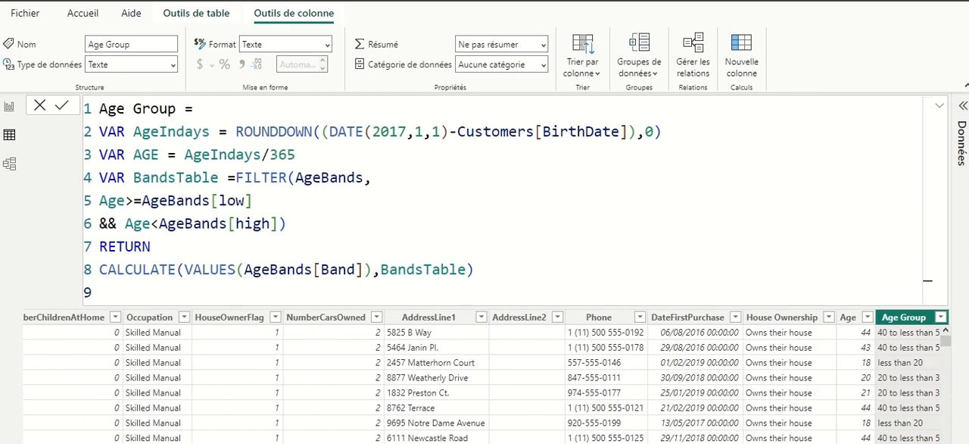
click(943, 112)
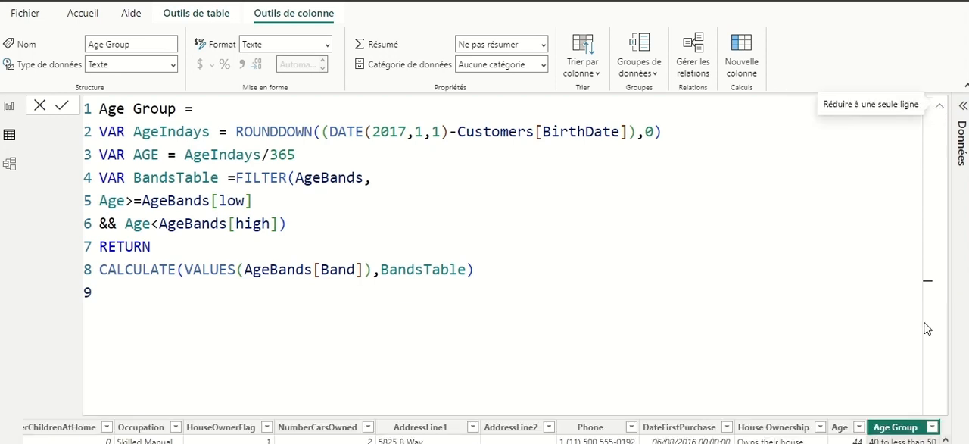
click(937, 110)
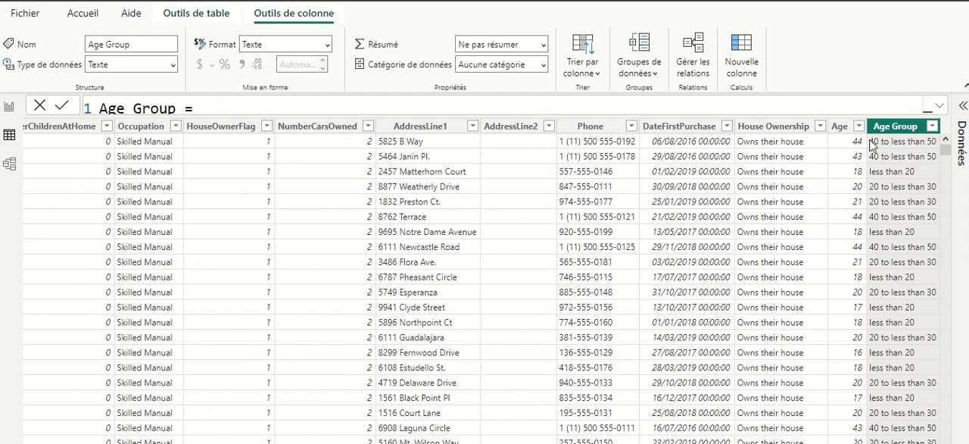
- Delete the Age column from the Customers table and select the Age Group column
click(841, 128)
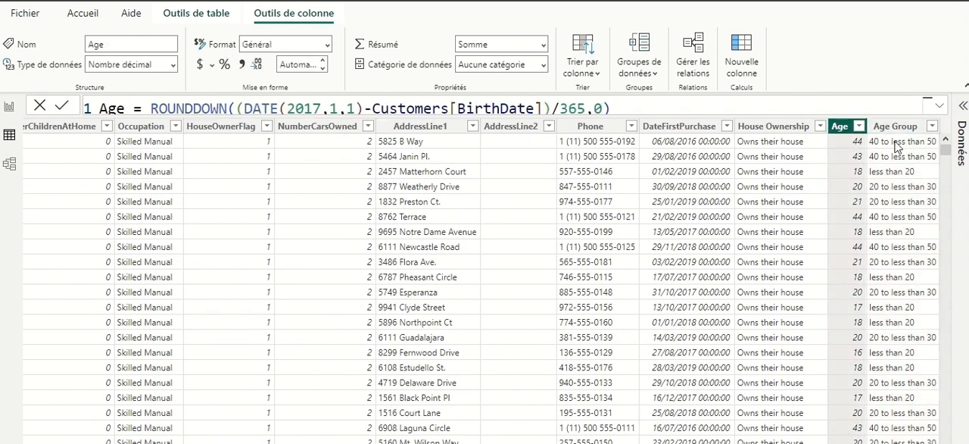
right_click(837, 131)
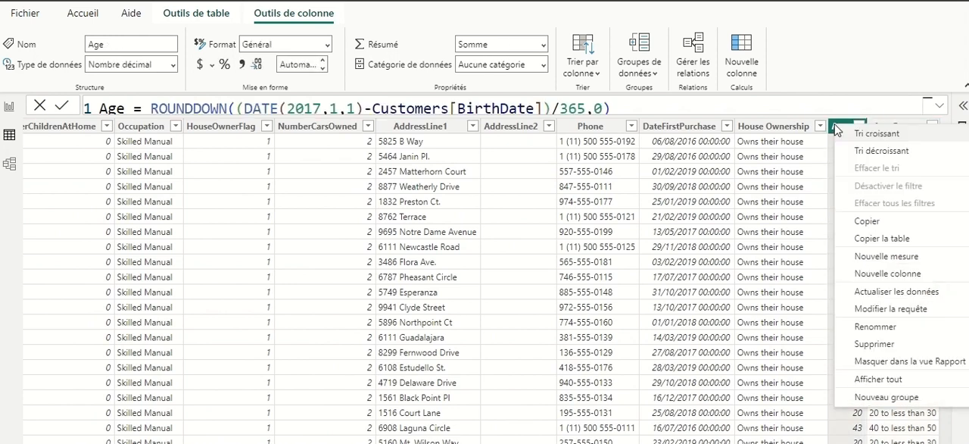
click(880, 346)
click(561, 274)
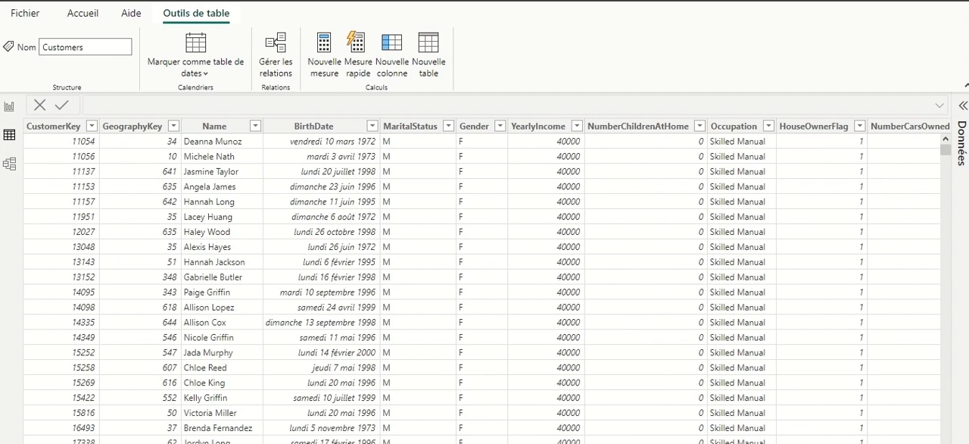
scroll(484, 280, right, 7)
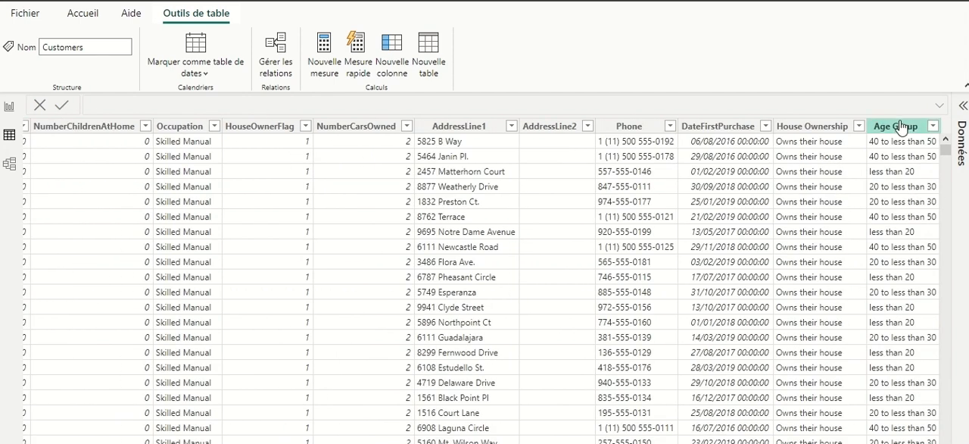
click(901, 127)
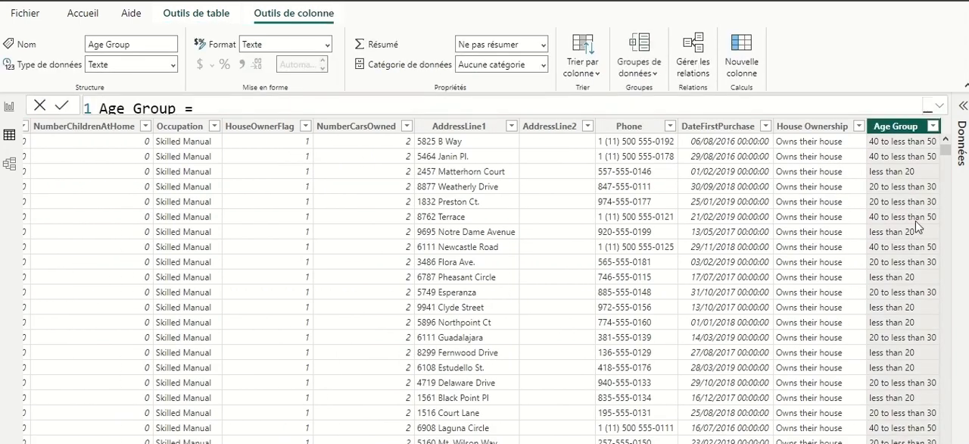